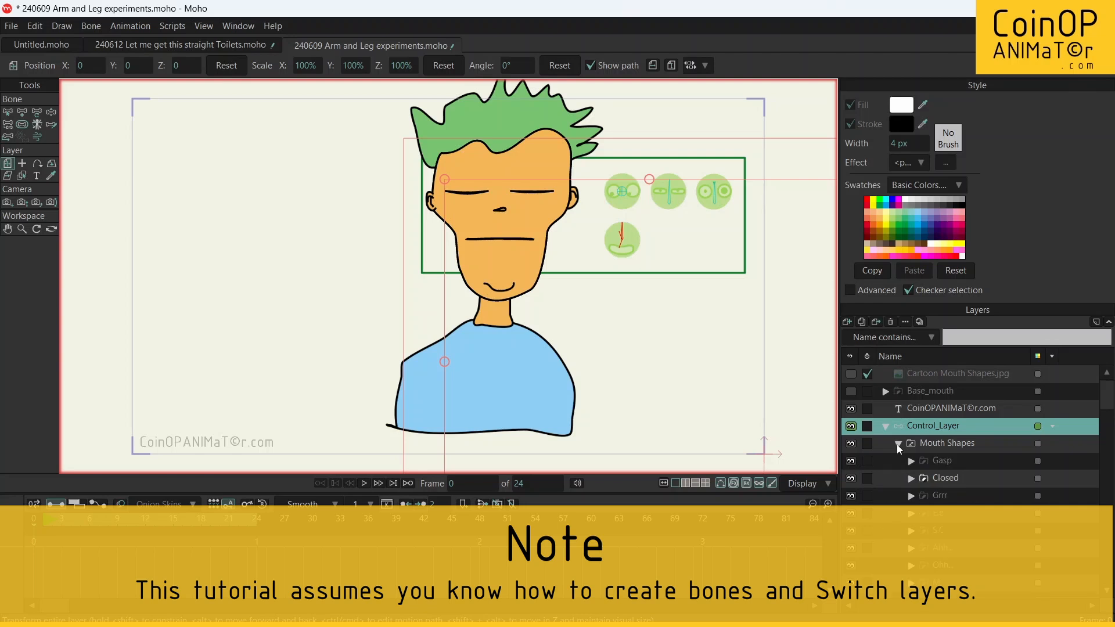
Step: Look through the individual mouth shape layers inside the Mouth Shapes switch group
left_click(952, 445)
left_click(943, 464)
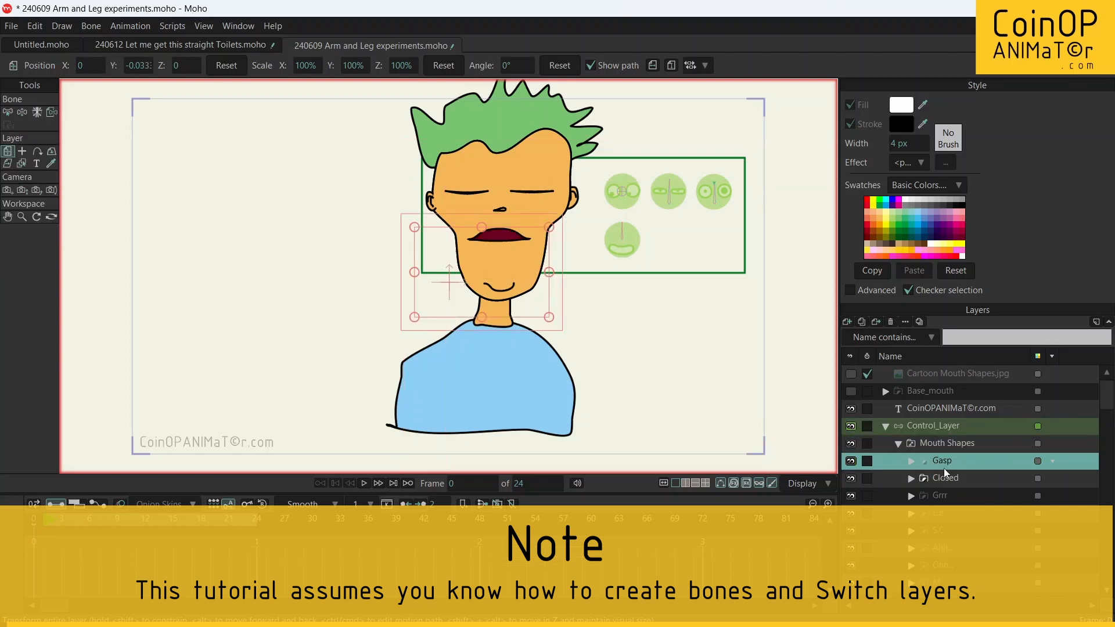
left_click(944, 496)
left_click(943, 531)
left_click(954, 454)
Step: Open the Switch Selection window for the Mouth Shapes layer, set the mouth to A.E.J and place the window clear of the style settings
left_click(949, 444)
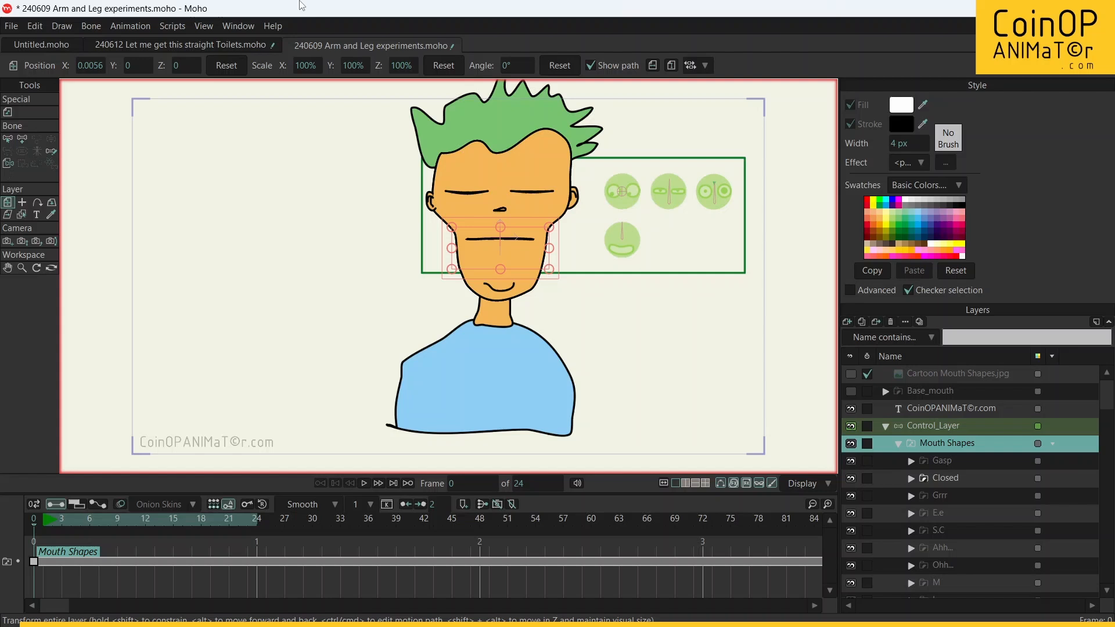
left_click(228, 25)
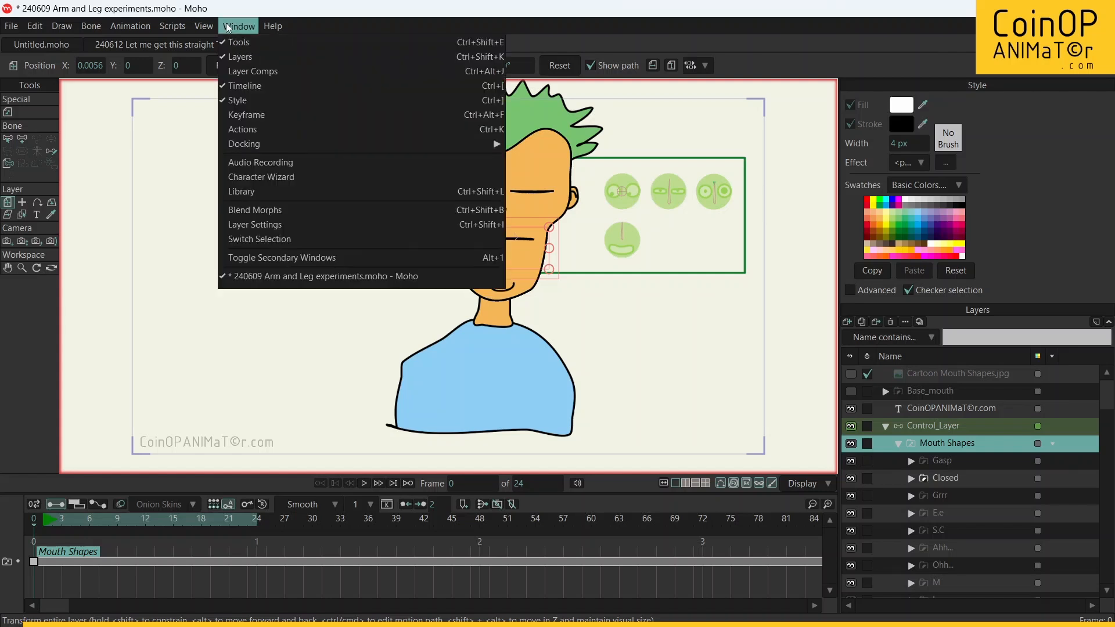
left_click(358, 244)
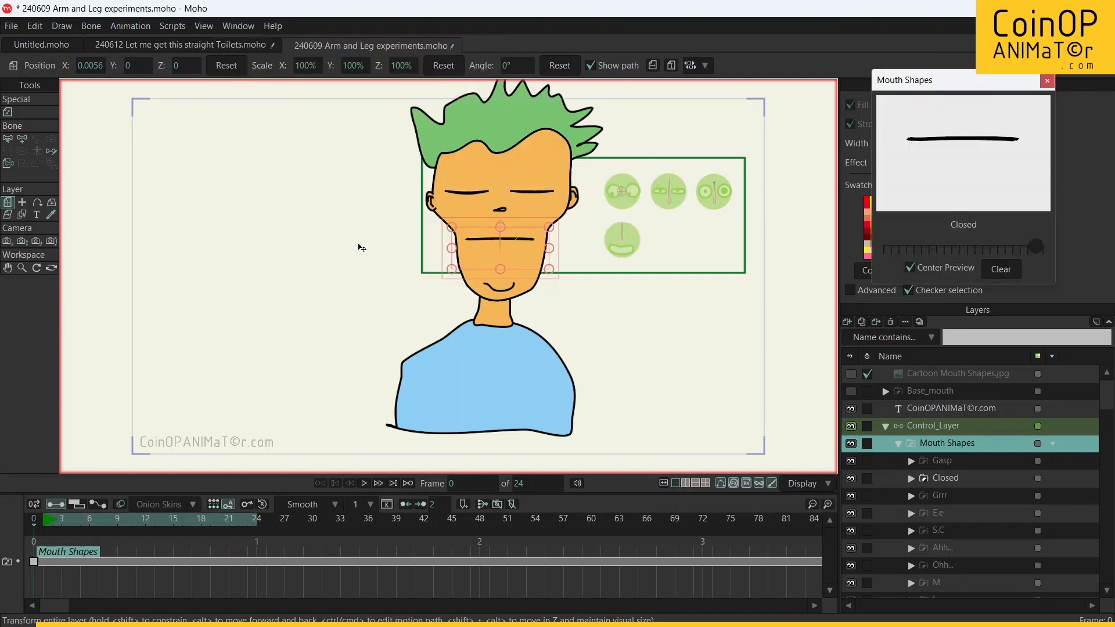
mouse_move(895, 256)
left_mouse_down()
mouse_move(1017, 253)
mouse_move(898, 267)
mouse_move(887, 256)
mouse_move(928, 251)
mouse_move(883, 246)
left_mouse_up()
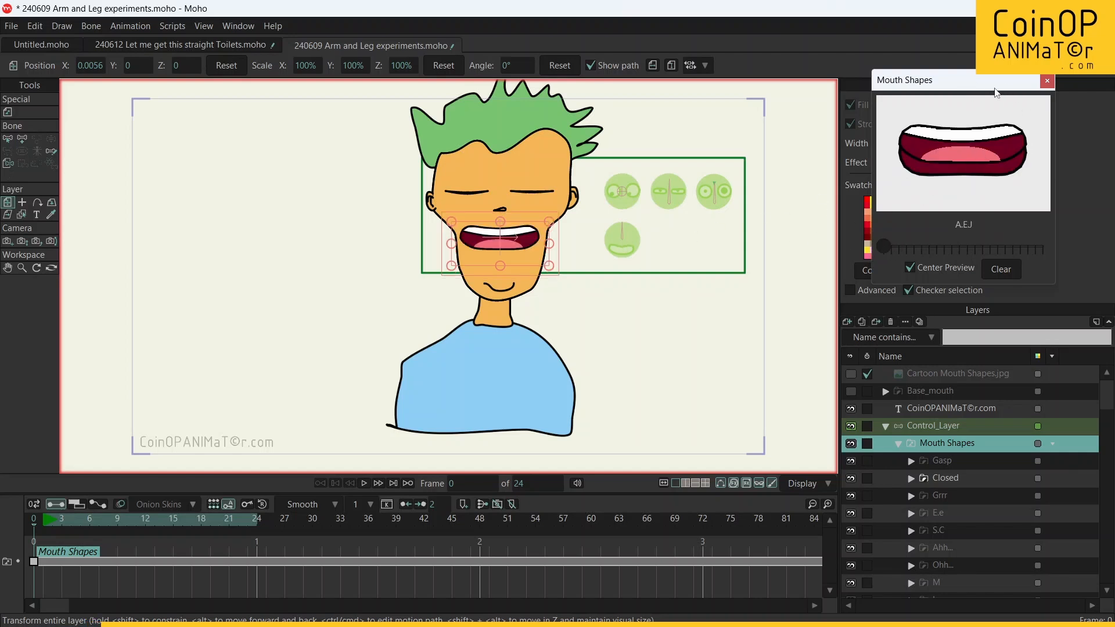
left_click_drag(996, 93, 745, 342)
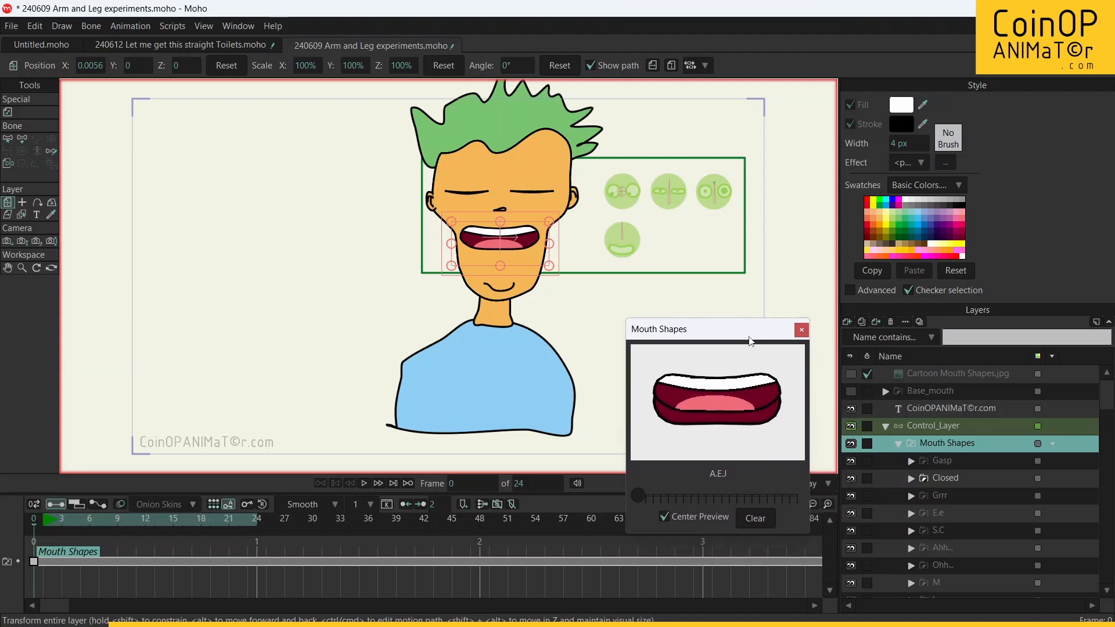
Step: On Control_Layer, with the Mouth_Shape_ctrl bone selected, open the Mouth_Shape_ctrl action for editing
left_click(928, 430)
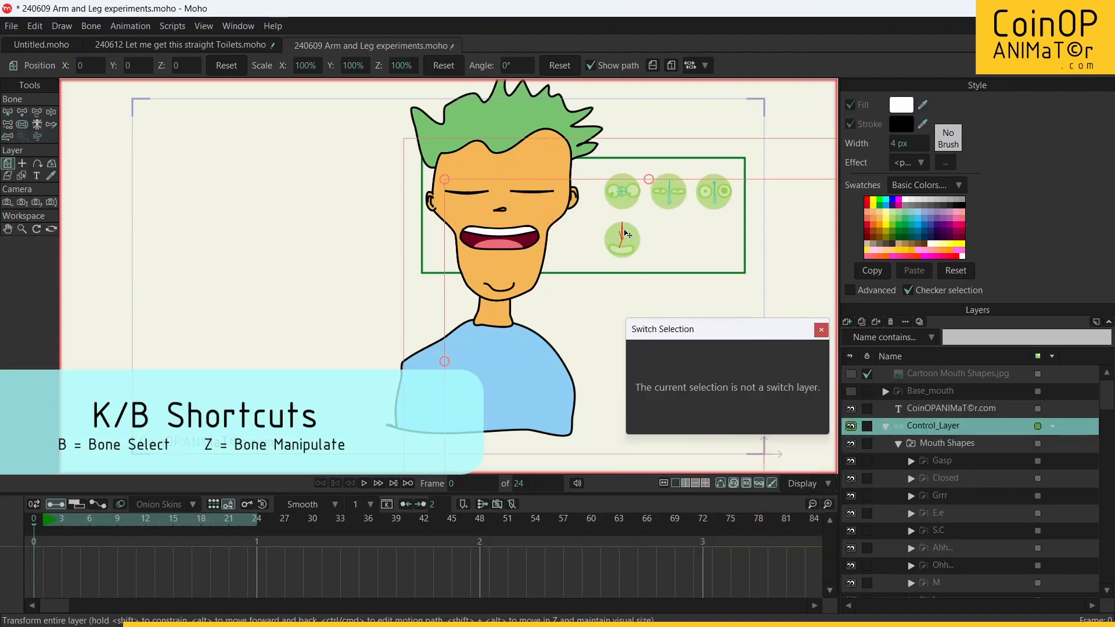
key("b")
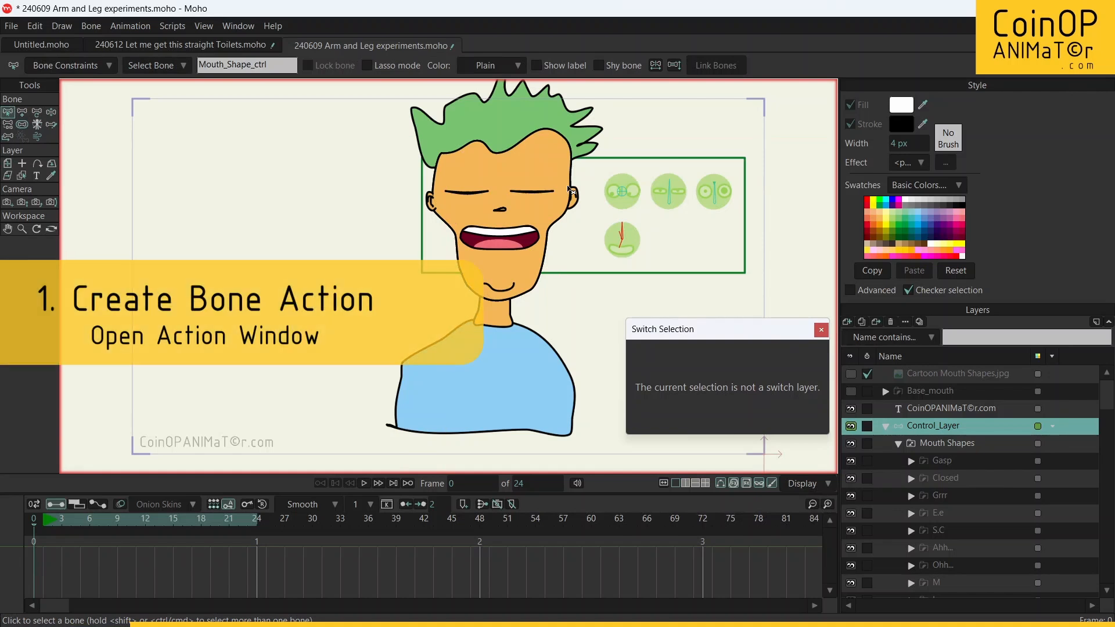
left_click(239, 27)
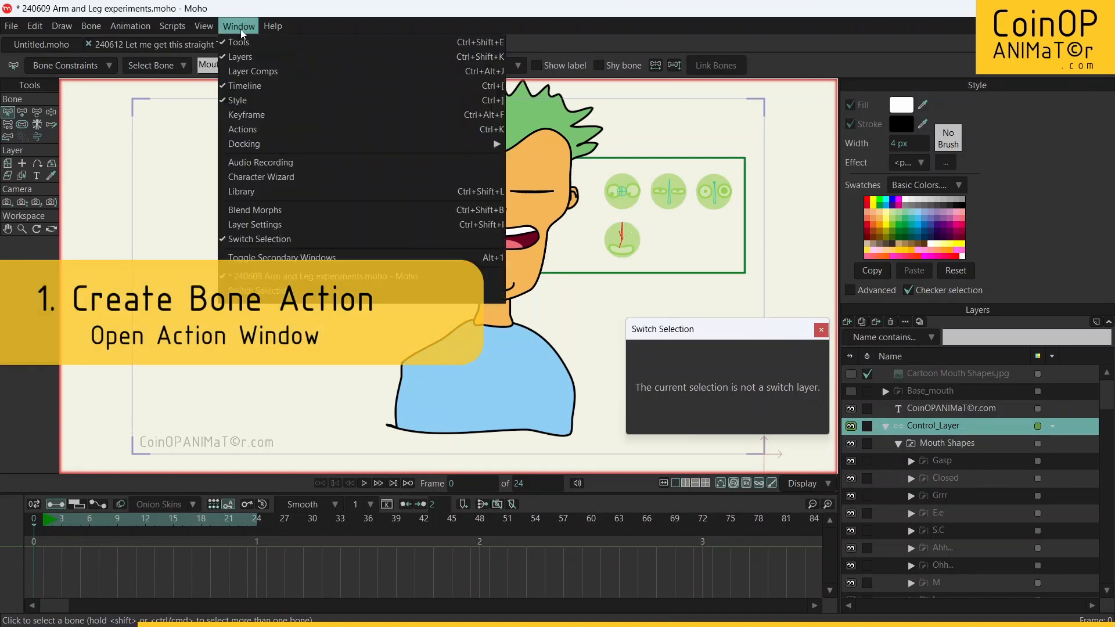
left_click(271, 131)
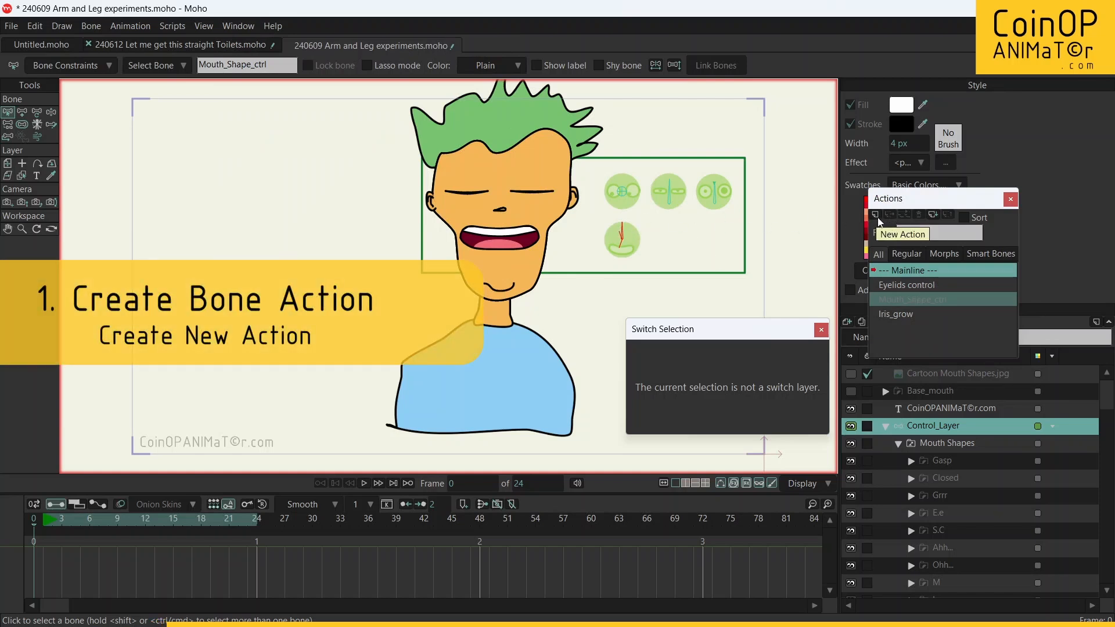
double_click(914, 298)
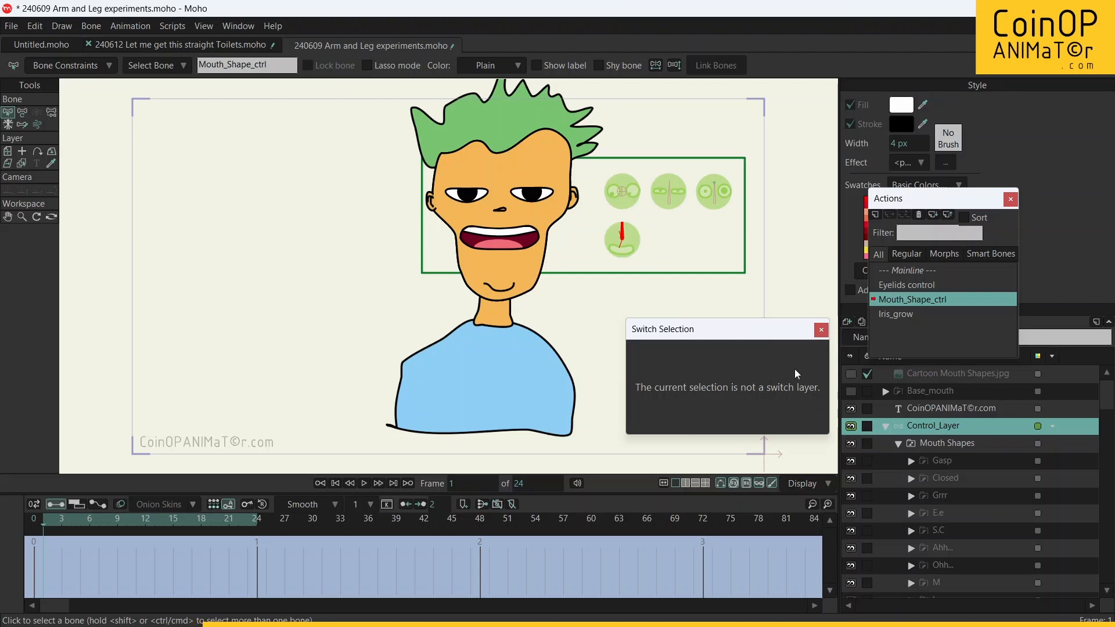
Step: At frame 24 of the action, rotate the Mouth_Shape_ctrl bone clockwise to point straight down, at about -89°
left_click(943, 439)
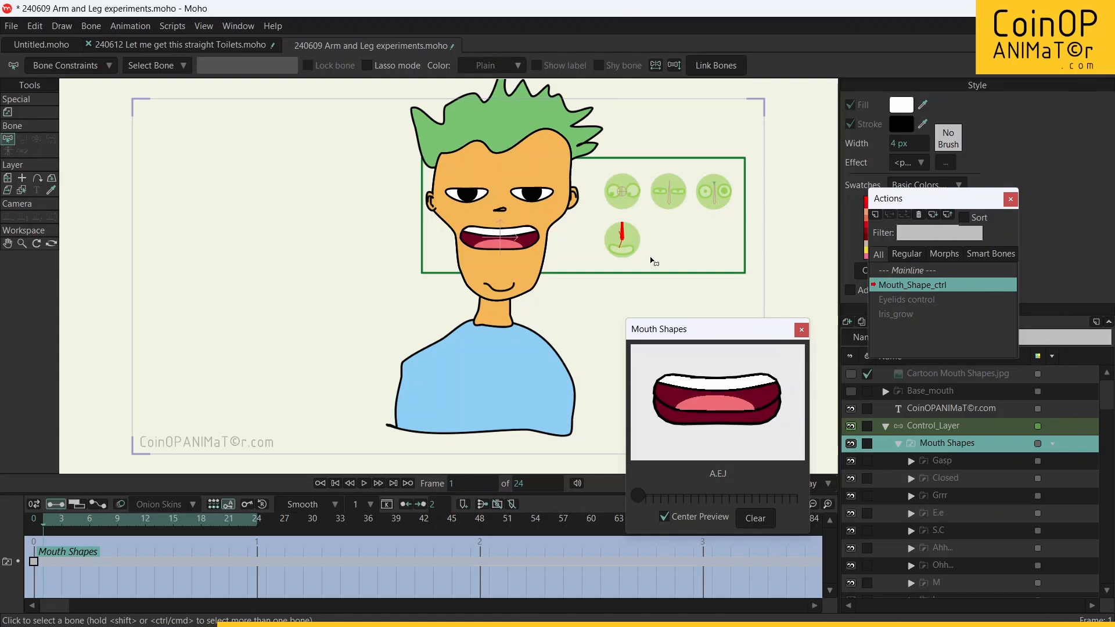
scroll(653, 261, "up", 2)
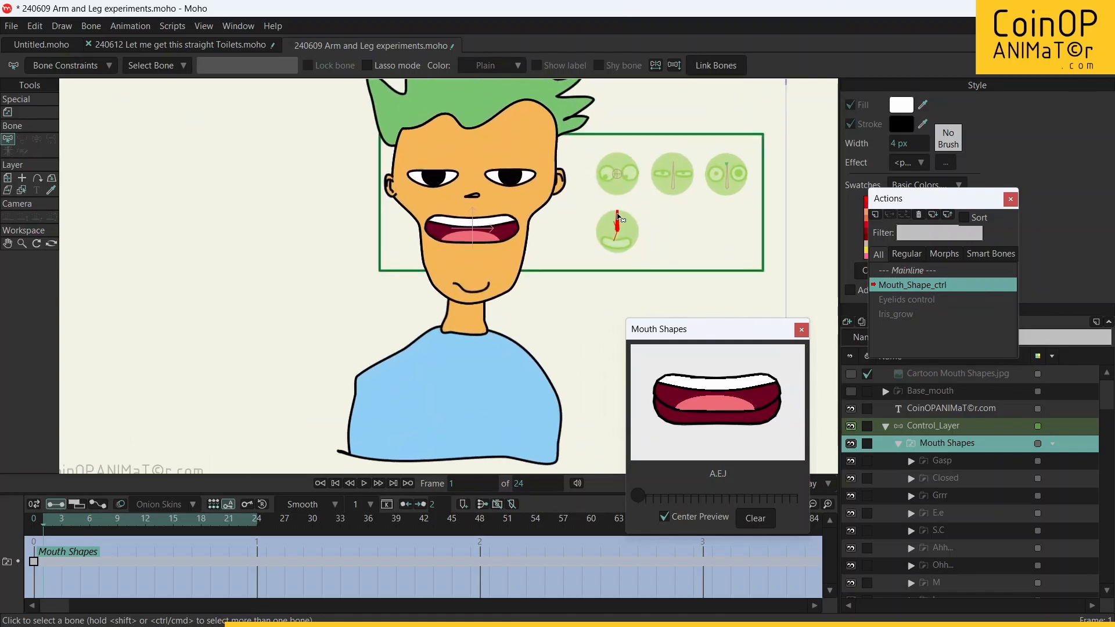
left_click(936, 428)
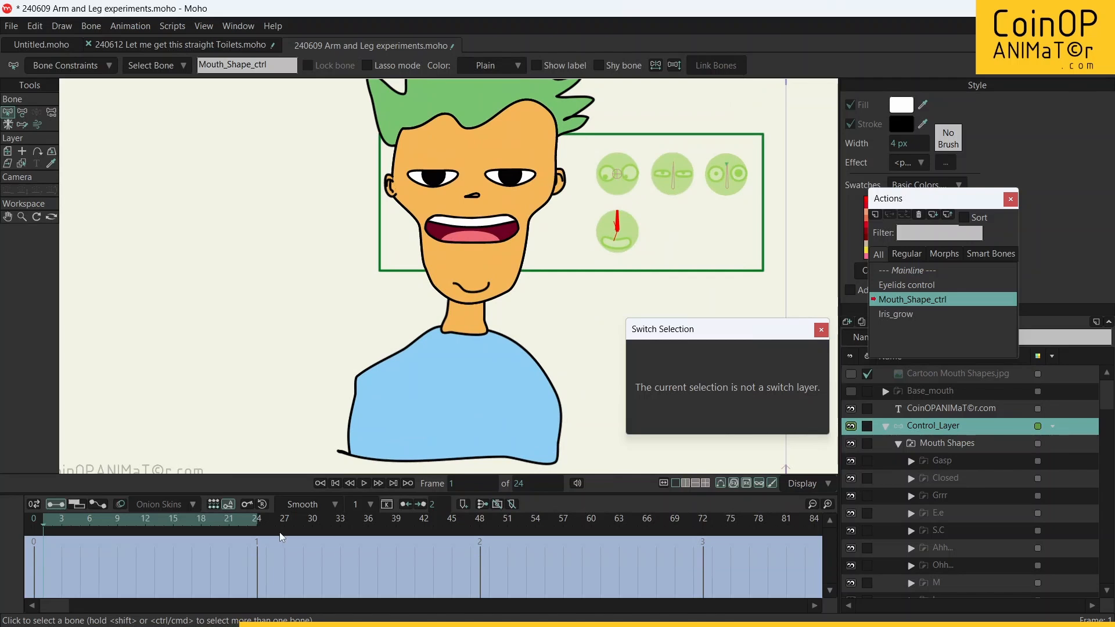
left_click_drag(96, 518, 258, 525)
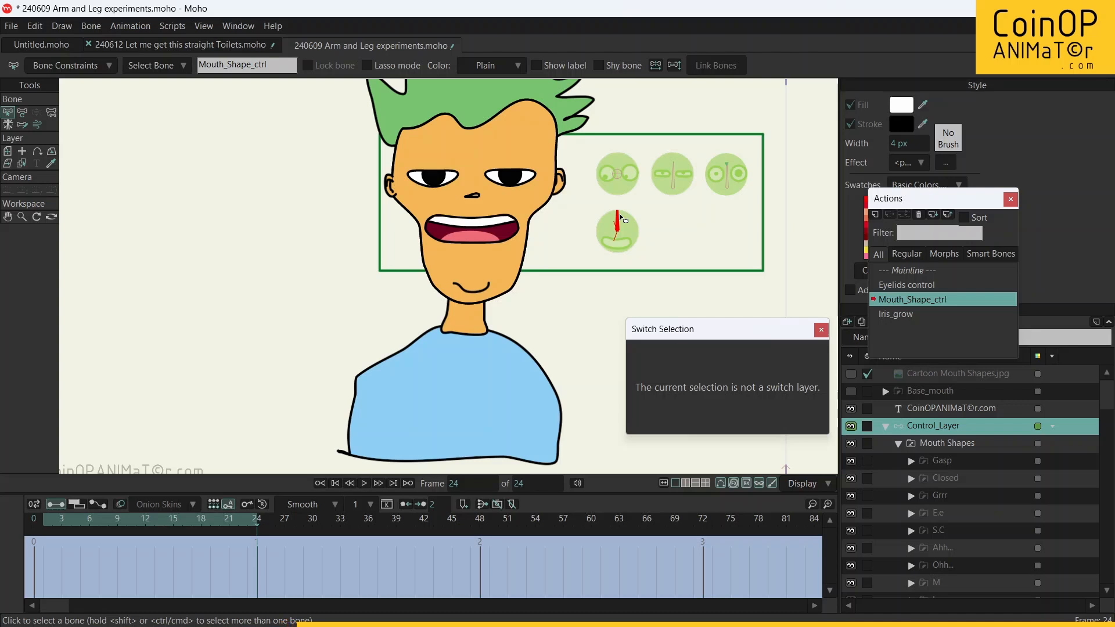
key("t")
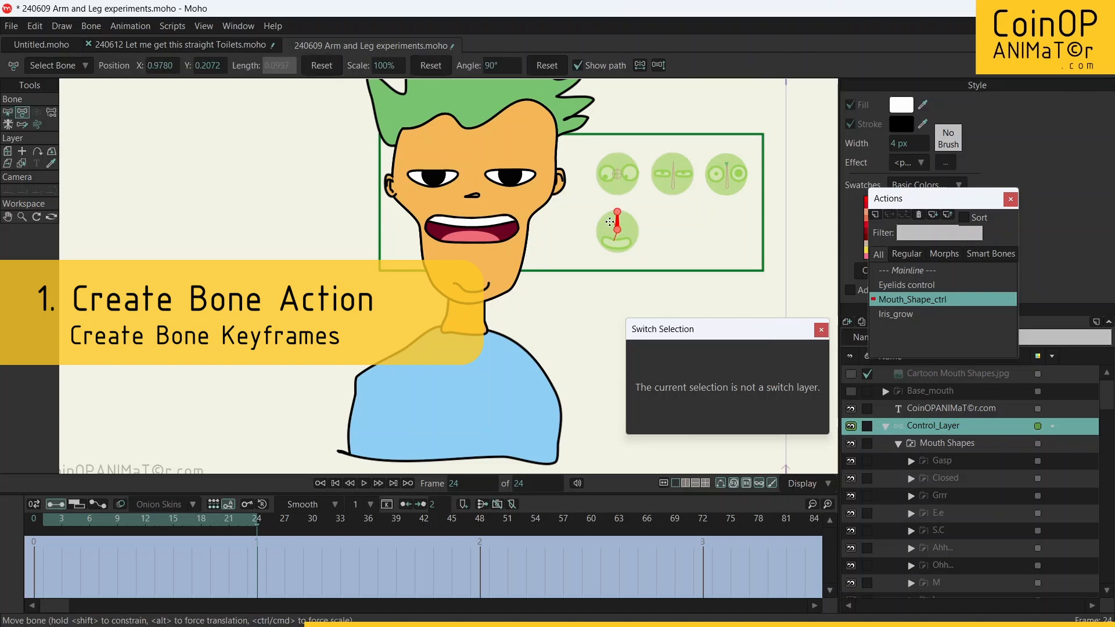
left_click_drag(617, 210, 625, 256)
left_click(618, 225)
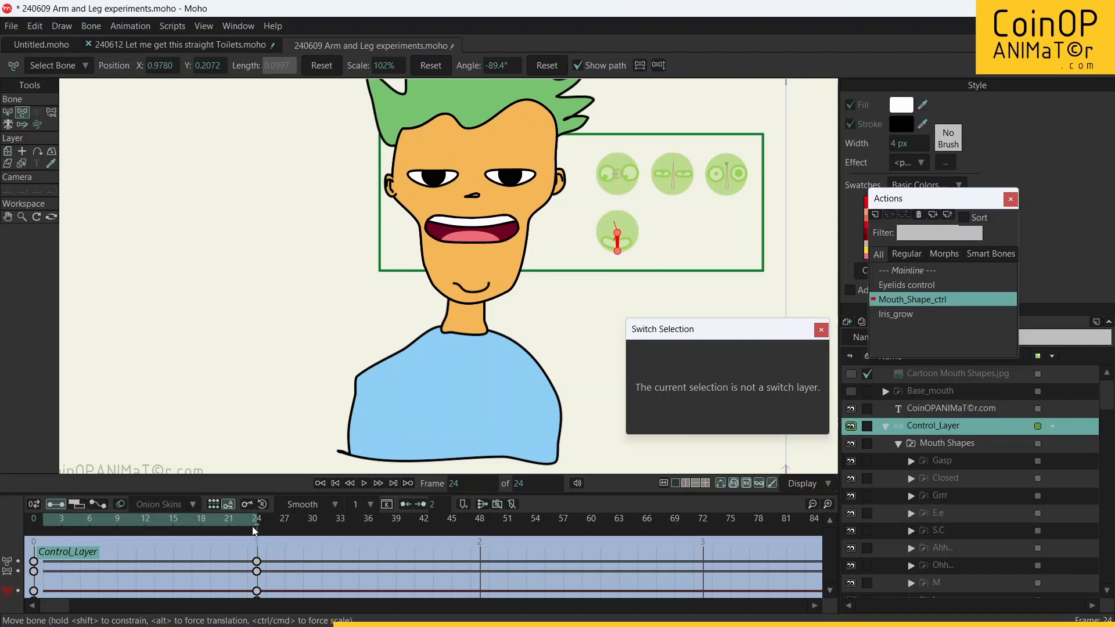
Step: At frame 0 of the action, set the Mouth Shapes switch layer to Closed
left_click_drag(256, 526, 19, 515)
left_click(955, 443)
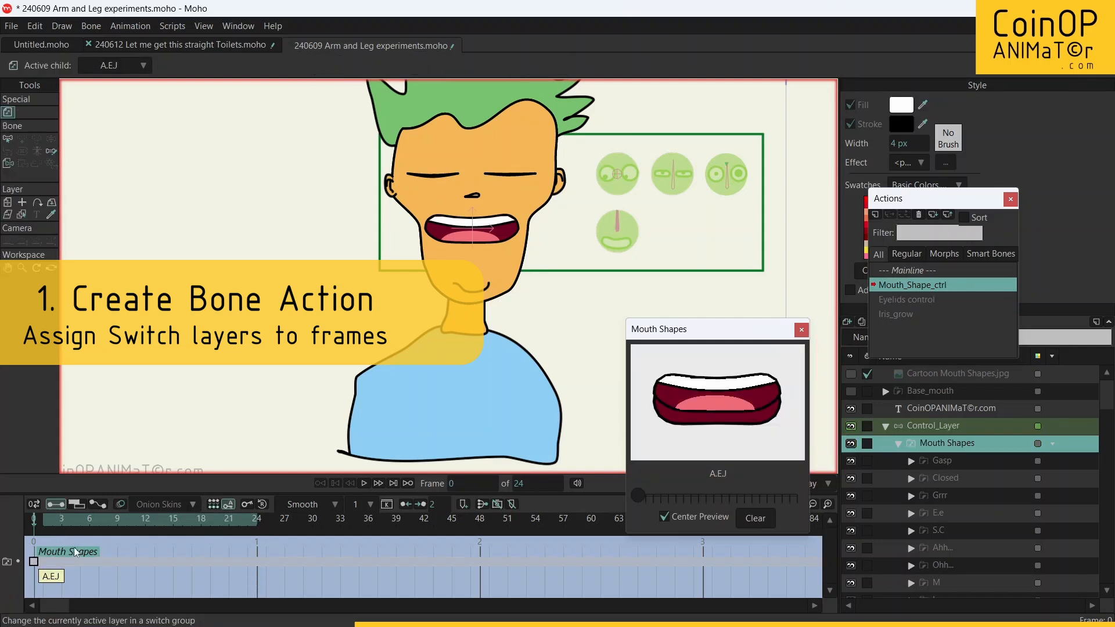
left_click_drag(727, 329, 920, 168)
left_click(983, 336)
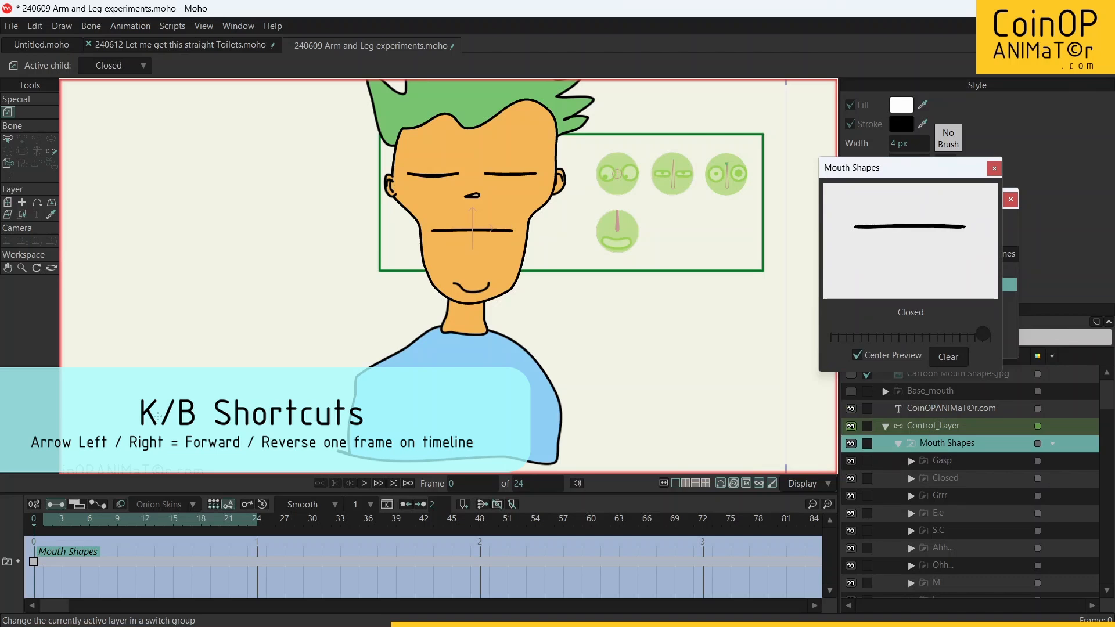
Step: At frame 1 of the action, switch the mouth to the A.E.J shape
key("Right")
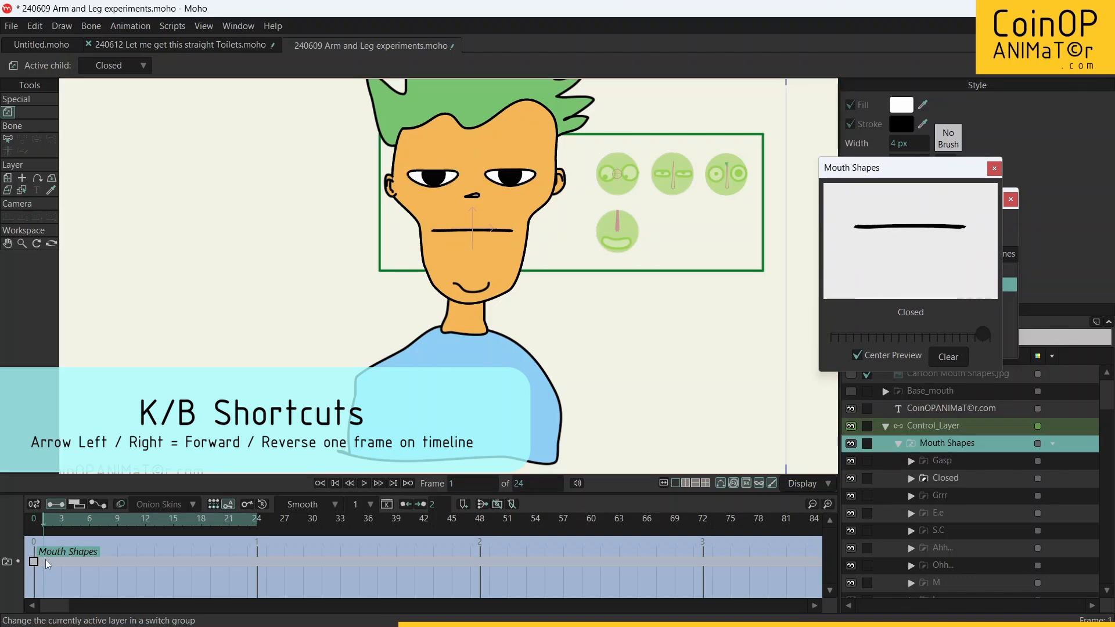
key("Left")
key("Right")
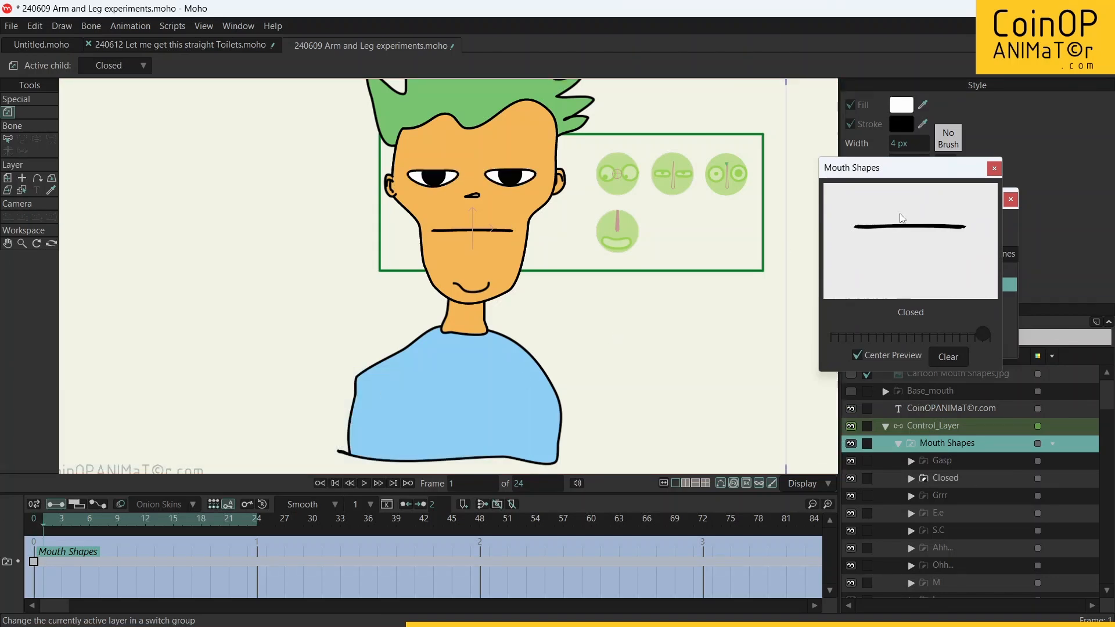
left_click_drag(859, 336, 819, 338)
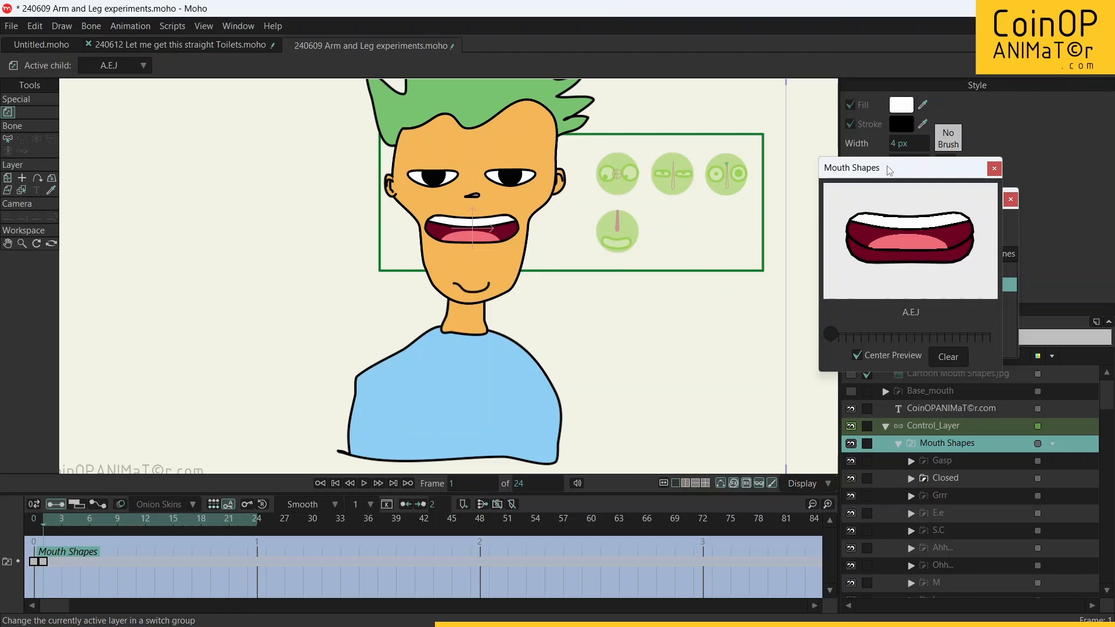
left_click_drag(886, 165, 866, 175)
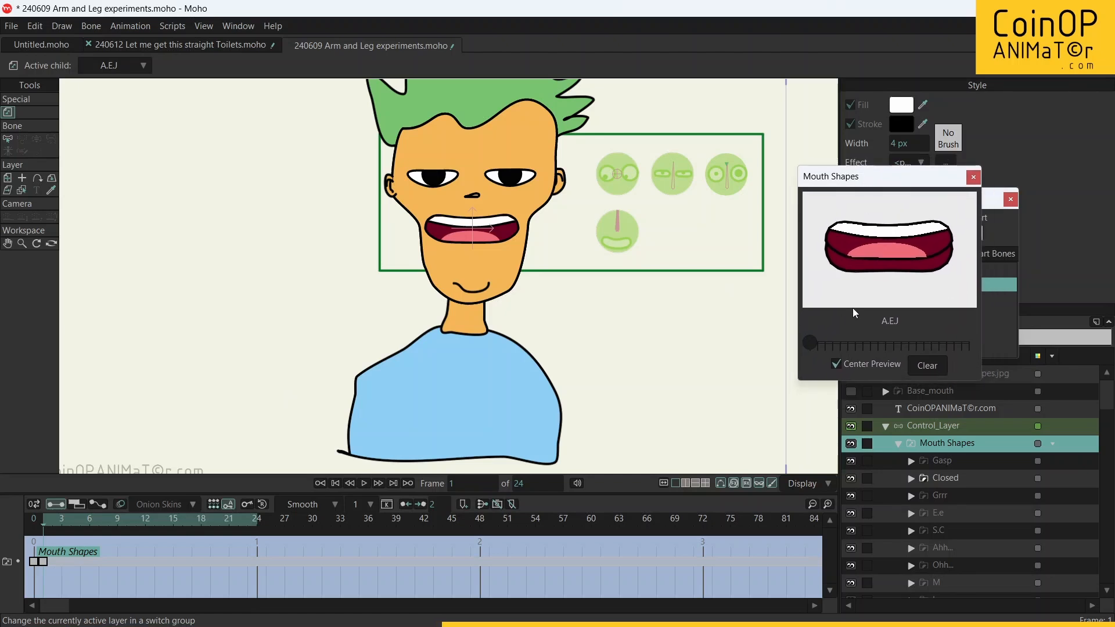
Step: Key the C.D.G.K.N.S.T.X.Y.Z mouth shape at frame 2 of the action and B.M.P at frame 3
key("ctrl+Right")
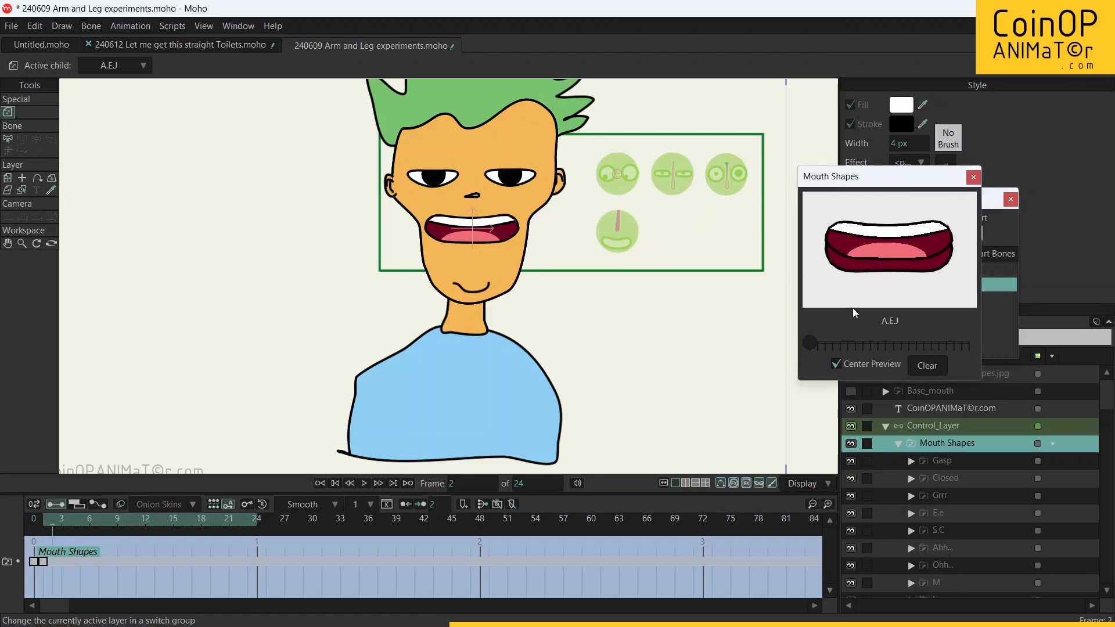
left_click(812, 342)
left_click_drag(812, 341, 817, 342)
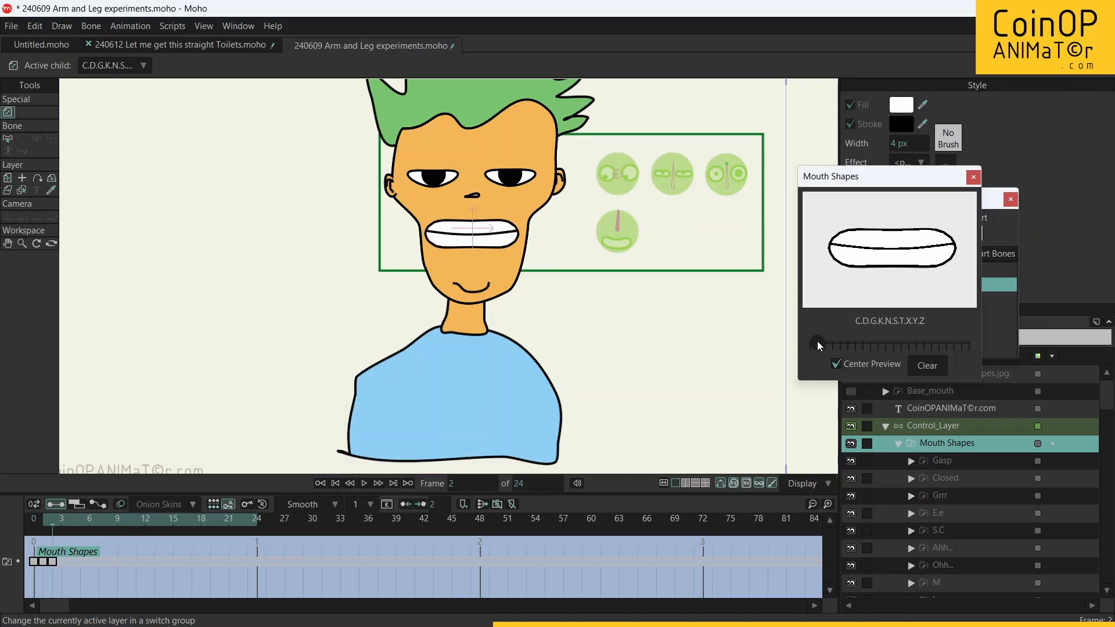
key("ctrl+Right")
left_click_drag(820, 343, 823, 343)
Step: Key the remaining mouth shapes in order, one per frame, from frame 4 through frame 21 of the action, including T.H at frame 8
key("ctrl+Right")
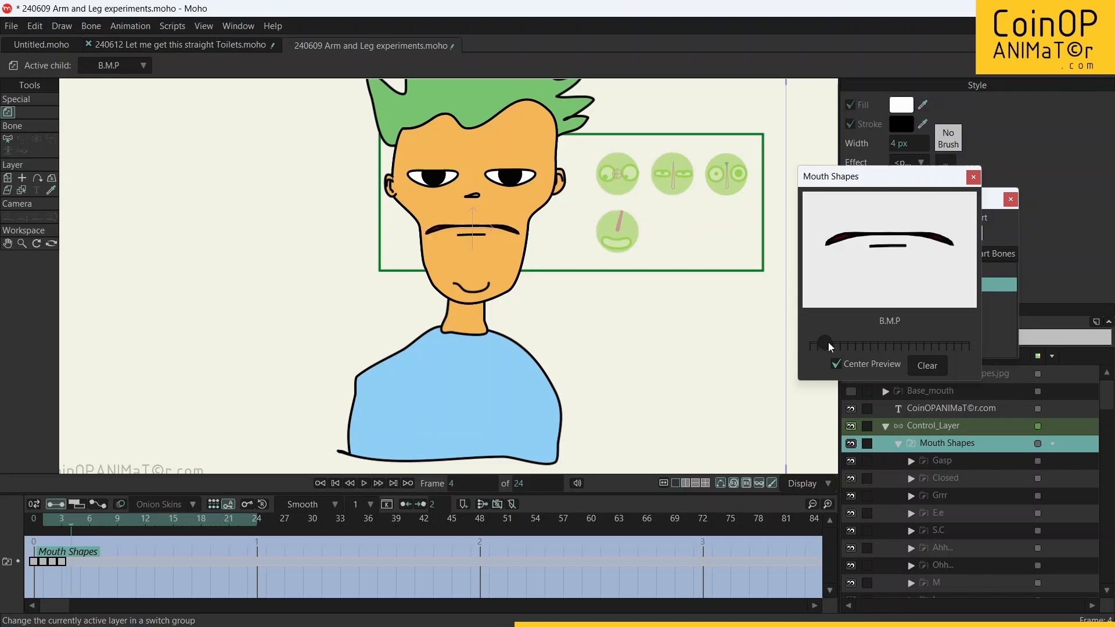
left_click_drag(828, 343, 863, 340)
key("ctrl+Right")
key("ctrl+Right")
key("ctrl+Right")
key("ctrl+Right")
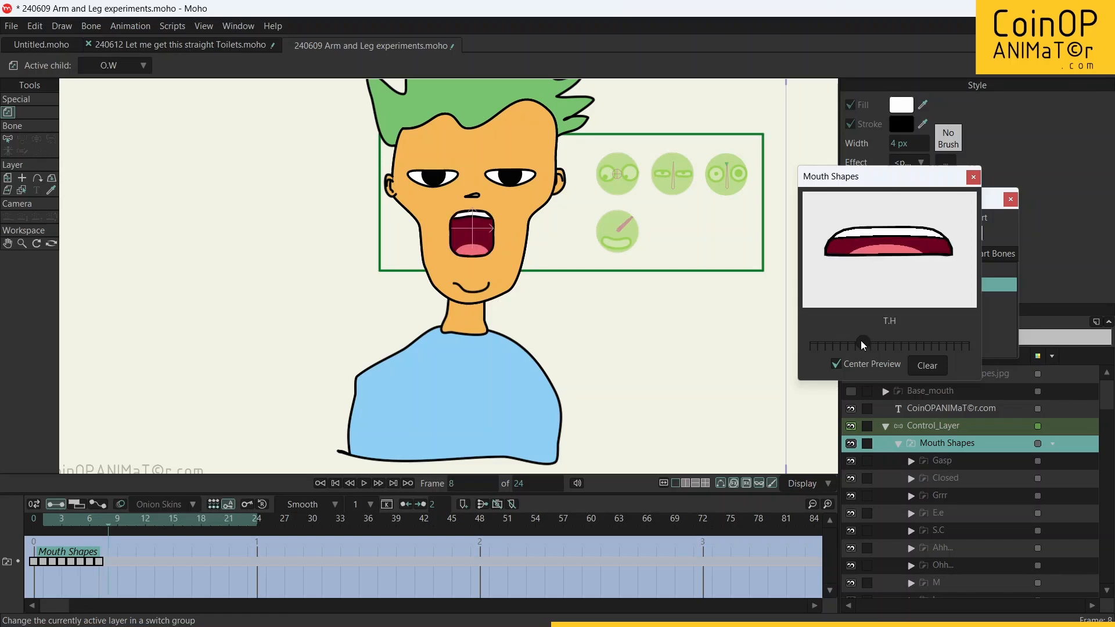
key("ctrl+Right")
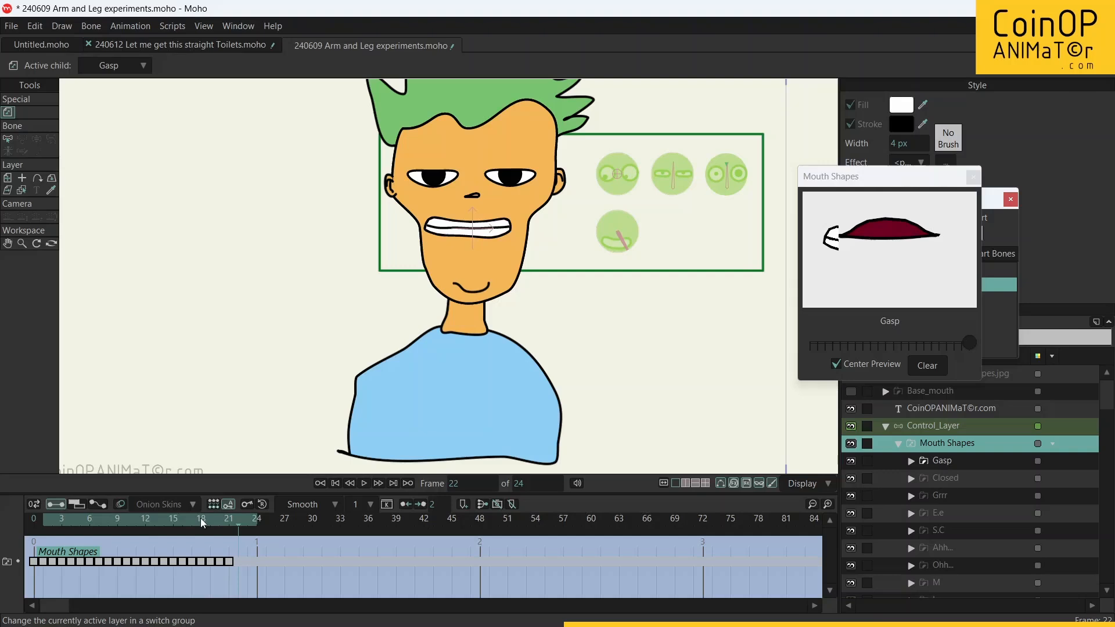
left_click_drag(201, 519, 137, 551)
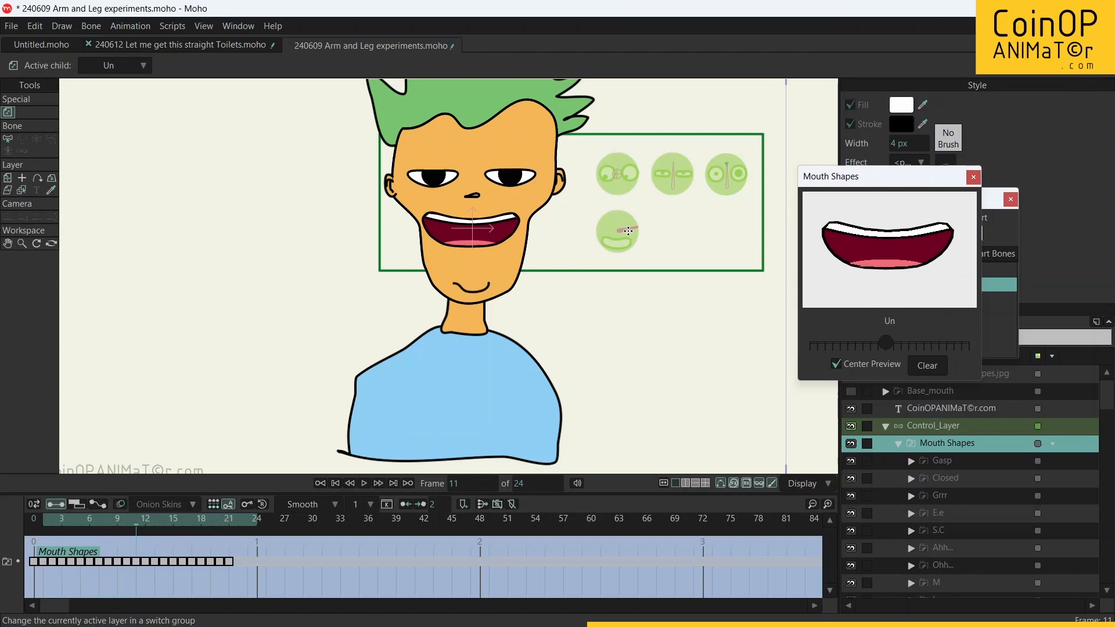
Step: Close the Switch Selection window and exit the Mouth_Shape_ctrl action back to the Mainline with Control_Layer selected
left_click(973, 177)
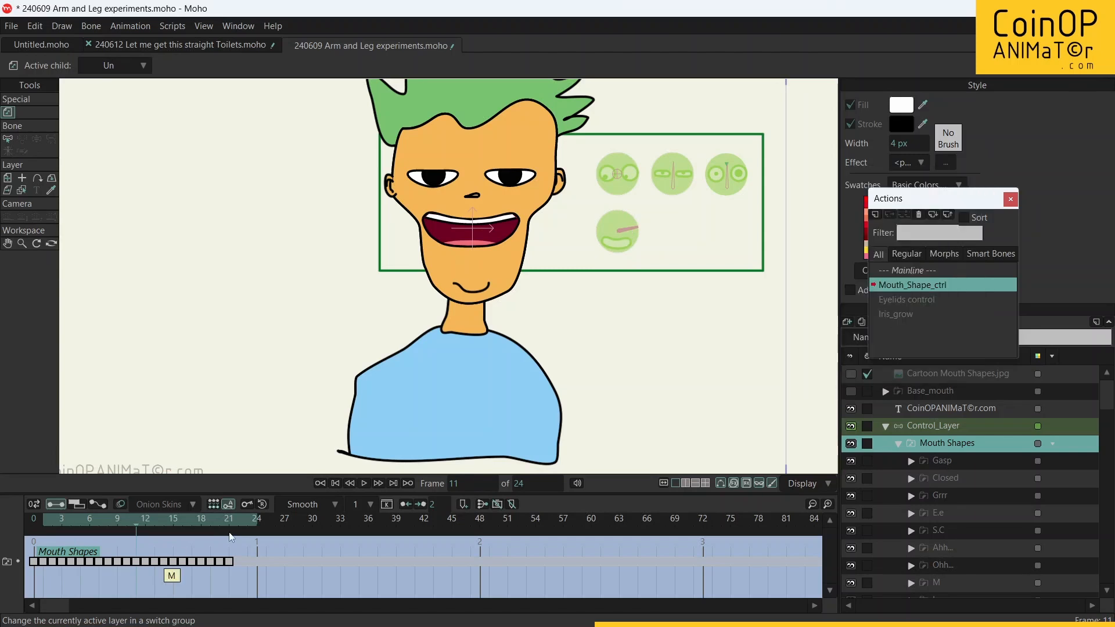
left_click(174, 527)
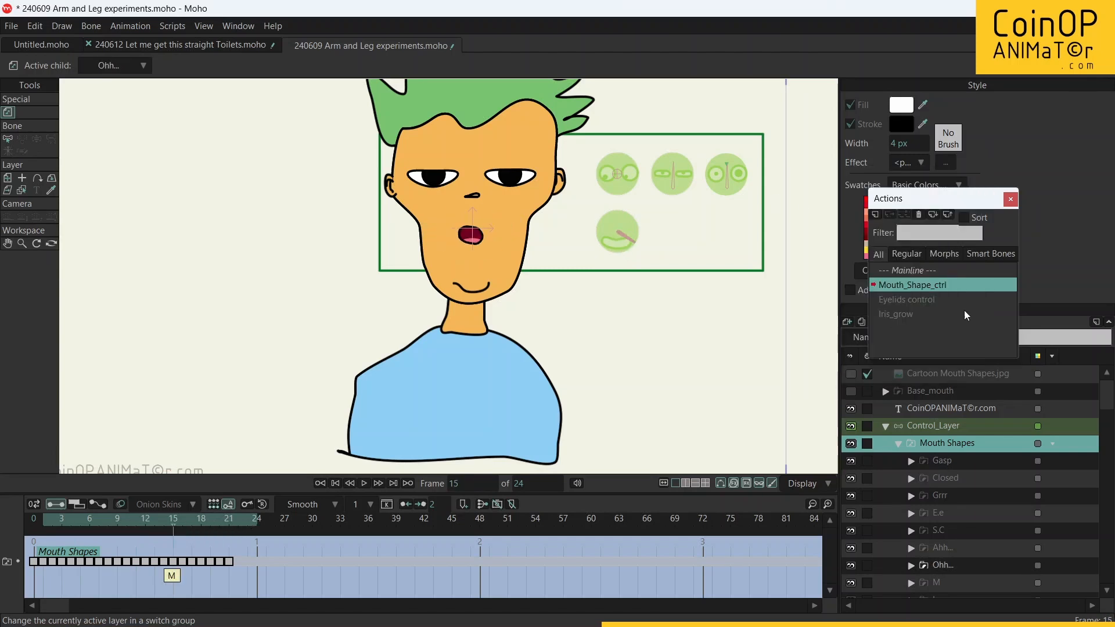
left_click(932, 430)
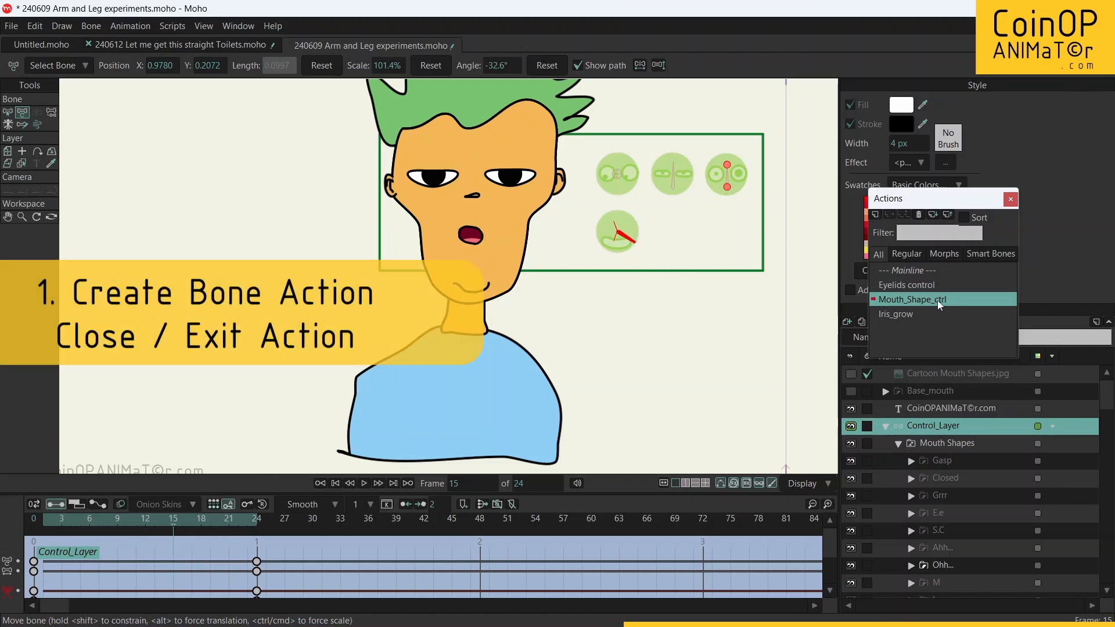
double_click(914, 273)
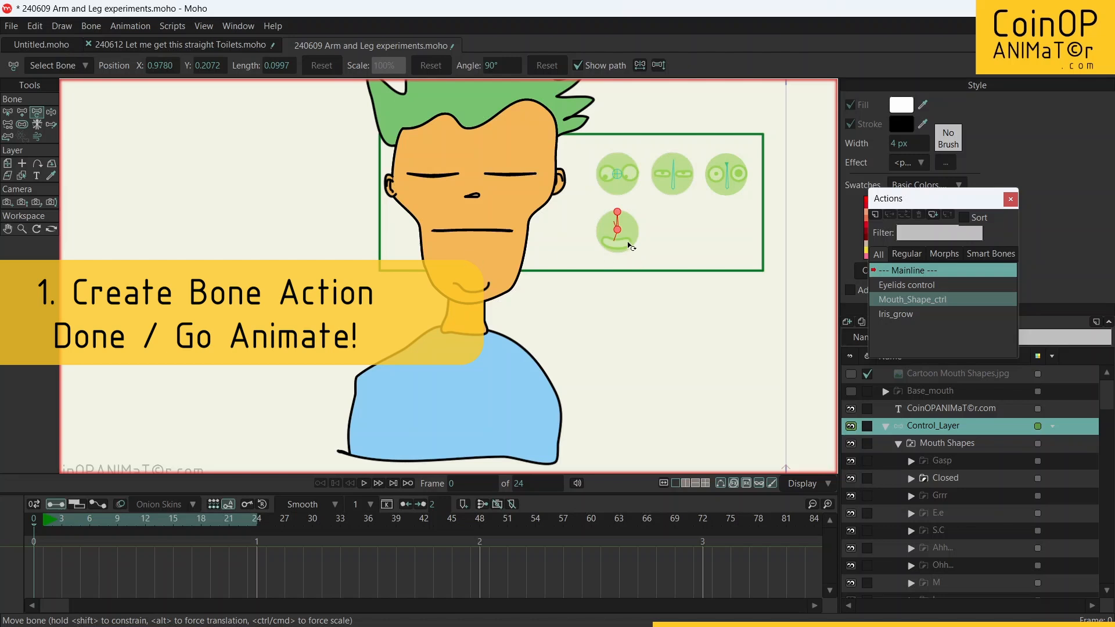
Step: At frame 1 of the Mainline, rotate the Mouth_Shape_ctrl bone slightly clockwise to key a tall open mouth
key("z")
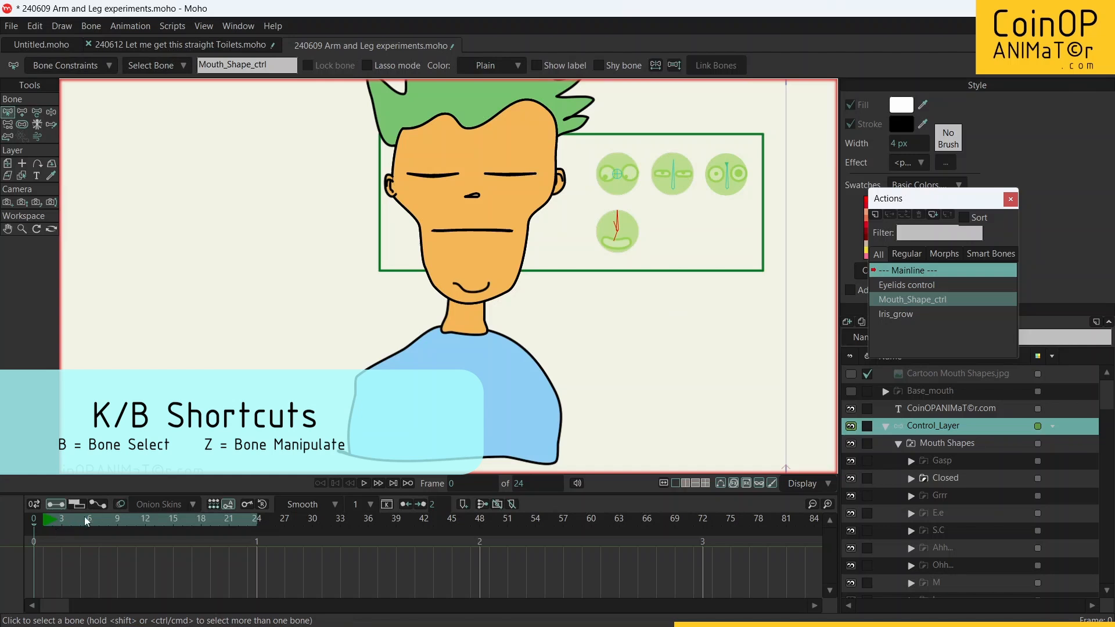
left_click(52, 520)
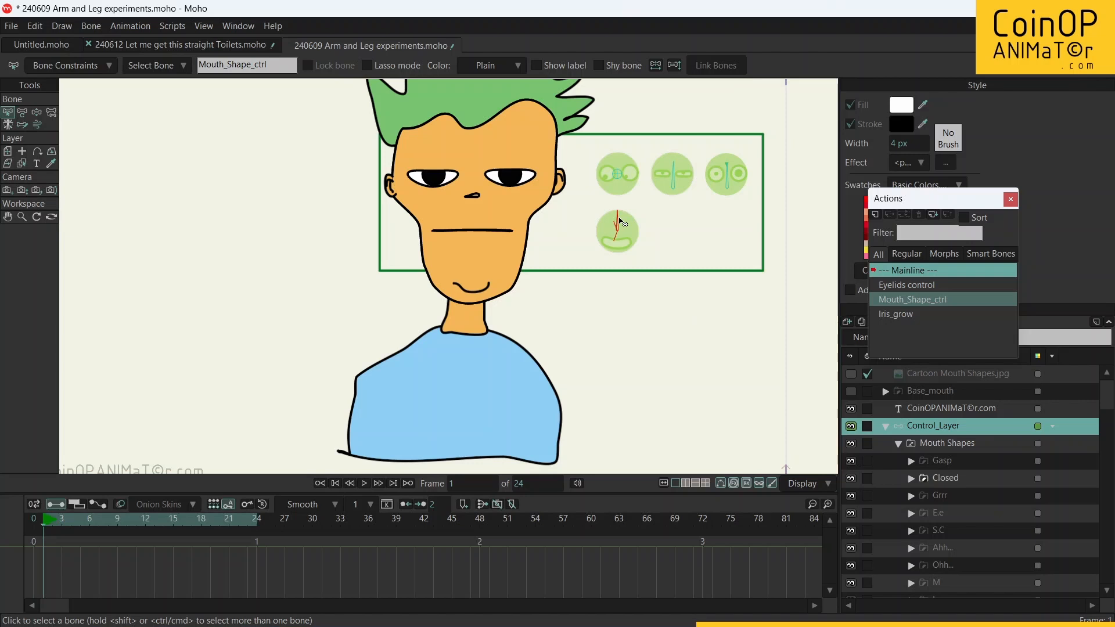
key("z")
left_click_drag(619, 221, 630, 219)
left_click_drag(630, 219, 630, 220)
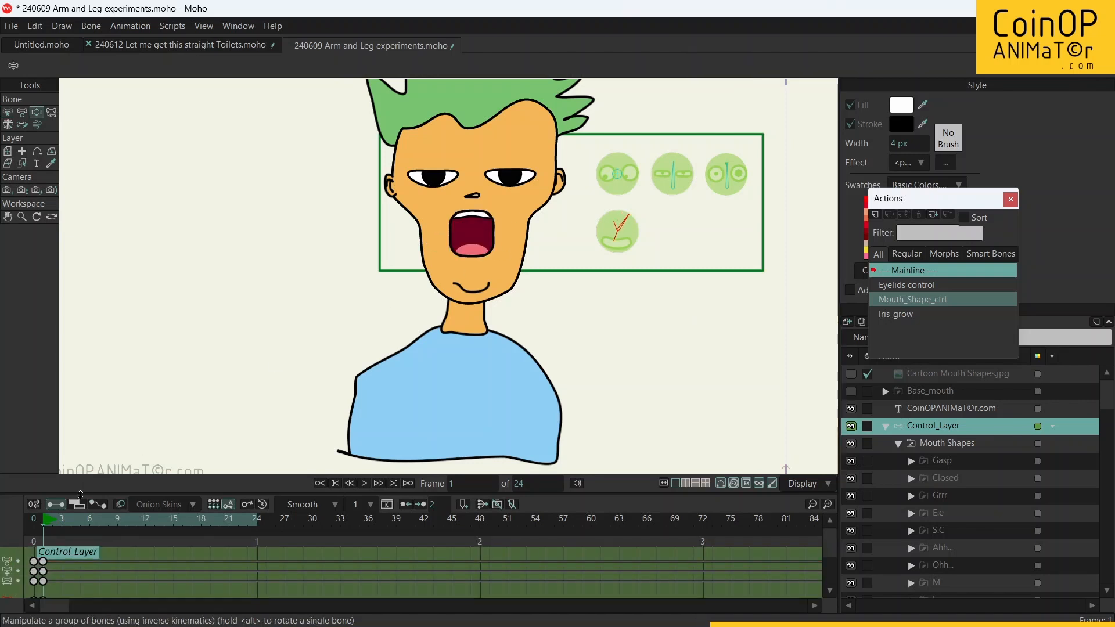
Step: Rotate the Mouth_Shape_ctrl bone further clockwise to key a wide open smile at frame 8 and the Ohh... shape at frame 14
left_click_drag(71, 529, 108, 530)
left_click_drag(631, 223, 636, 233)
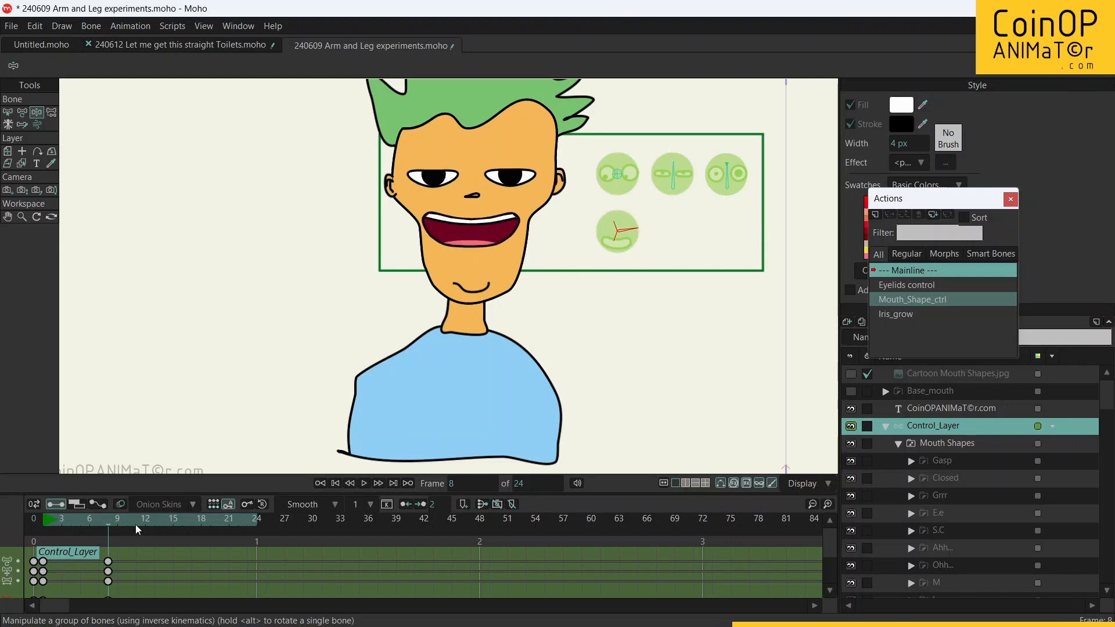
left_click_drag(137, 529, 164, 528)
left_click_drag(631, 234, 628, 240)
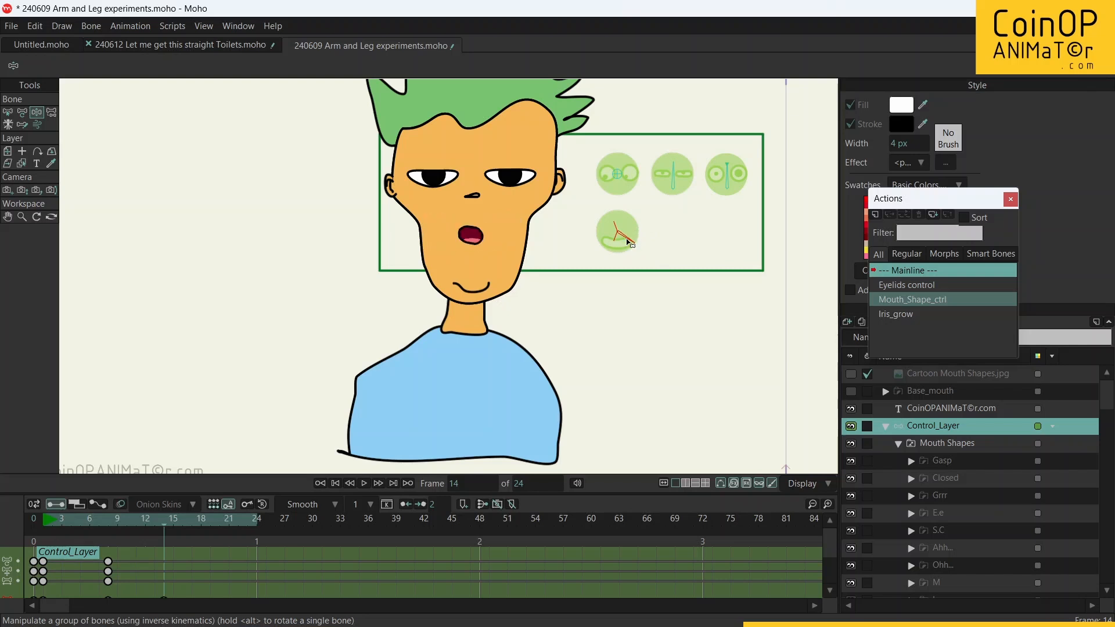
Step: At frame 23, rotate the Mouth_Shape_ctrl bone to point downward and key the Grrr mouth shape
left_click(220, 525)
left_click(247, 526)
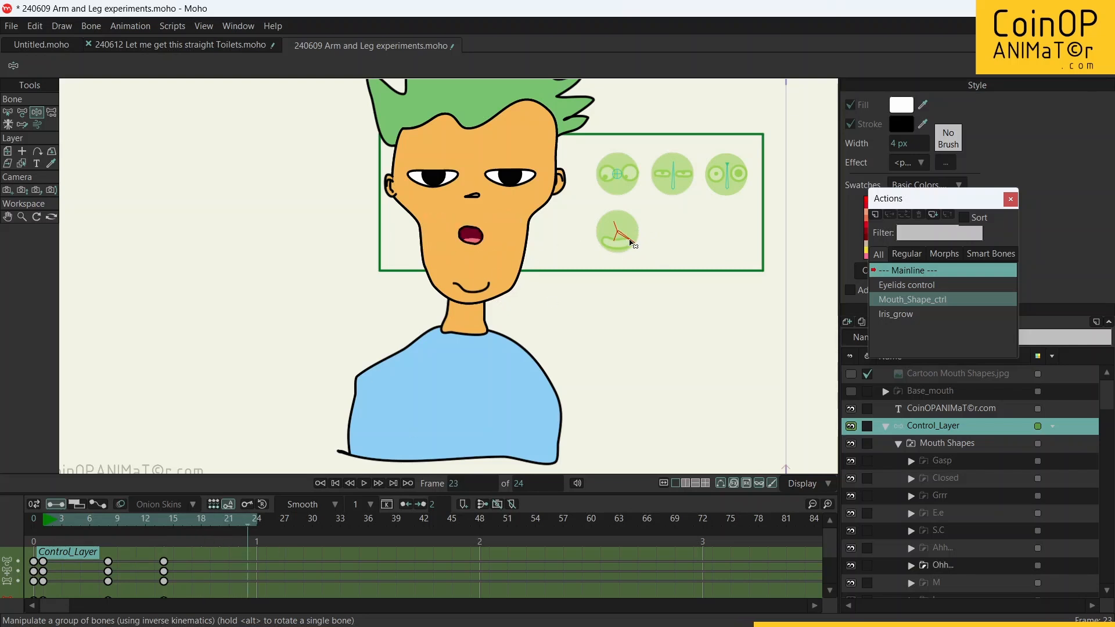
left_click_drag(633, 242, 623, 258)
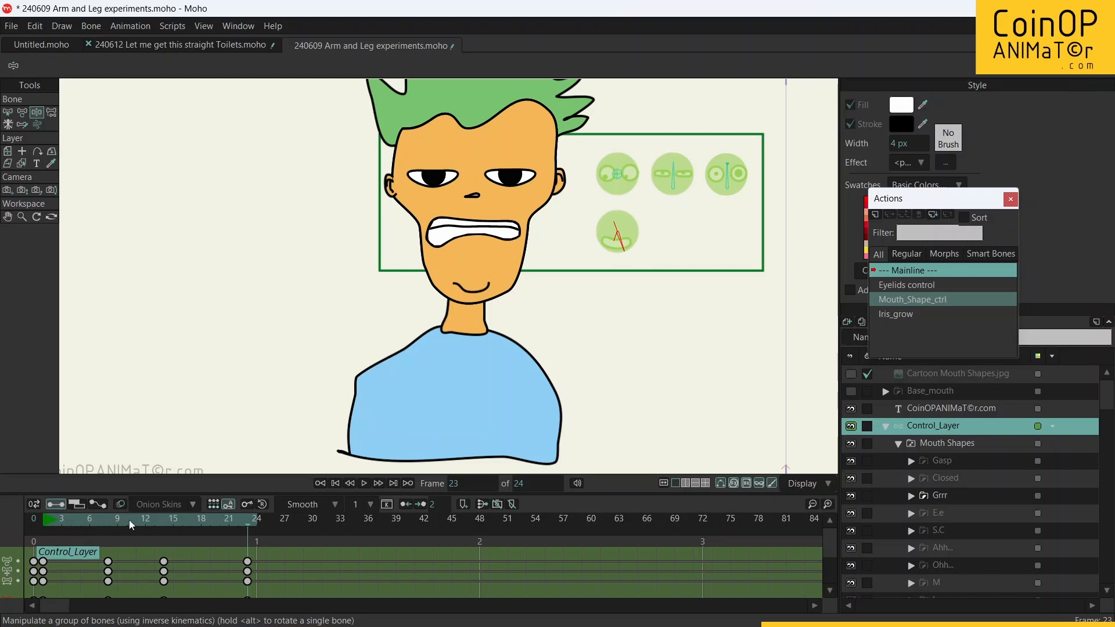
Step: Return to frame 0 and play back the mouth animation
left_click(27, 526)
left_click(27, 526)
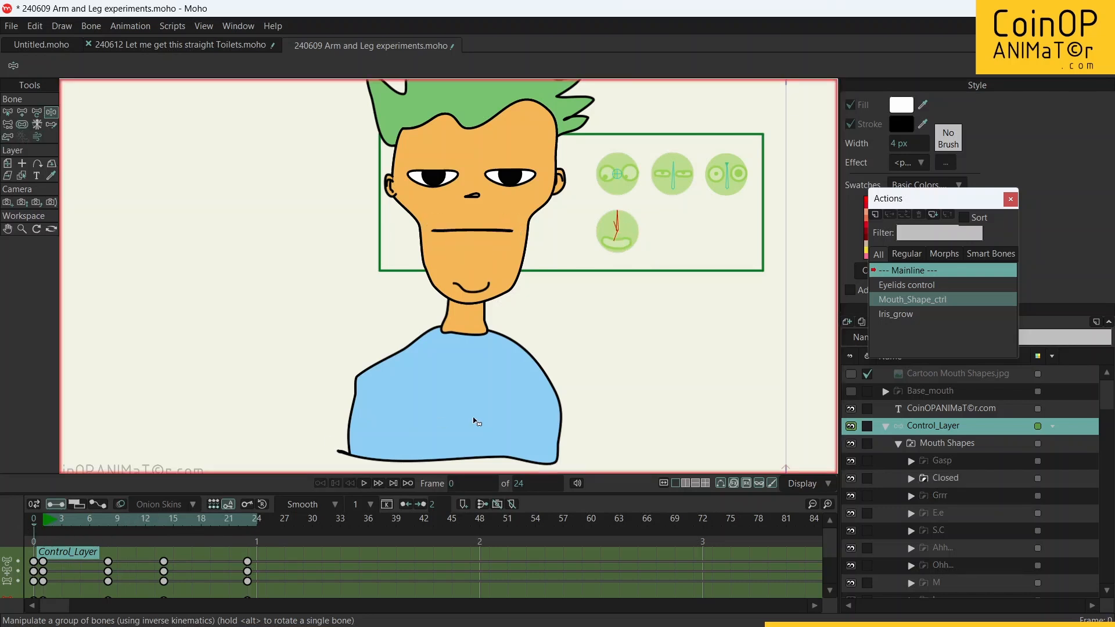
left_click(364, 483)
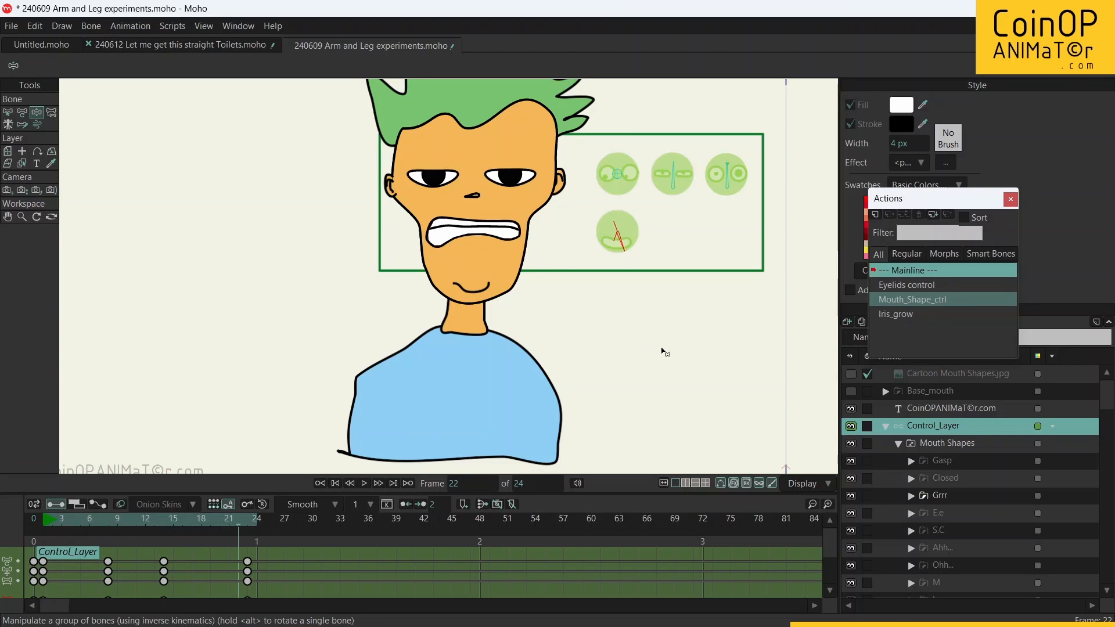
Step: At frame 22, pose the eye control bones for wide-open eyes with enlarged irises and rotate Mouth_Shape_ctrl to the Ahh... shape
left_click(627, 184)
left_click(674, 185)
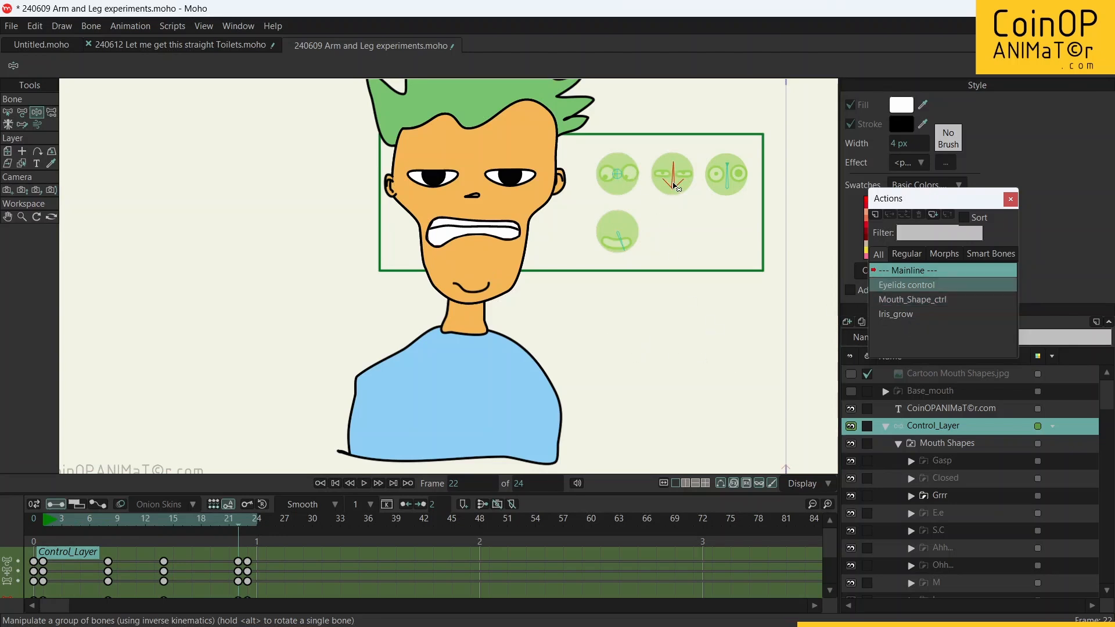
left_click(625, 234)
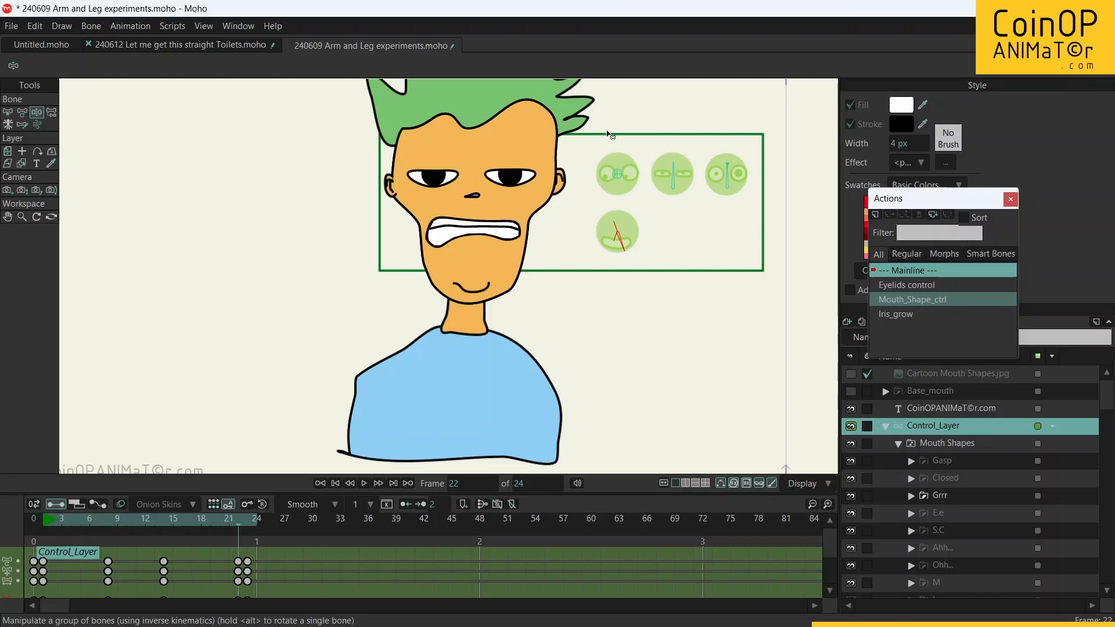
left_click(631, 182)
left_click_drag(674, 178, 730, 174)
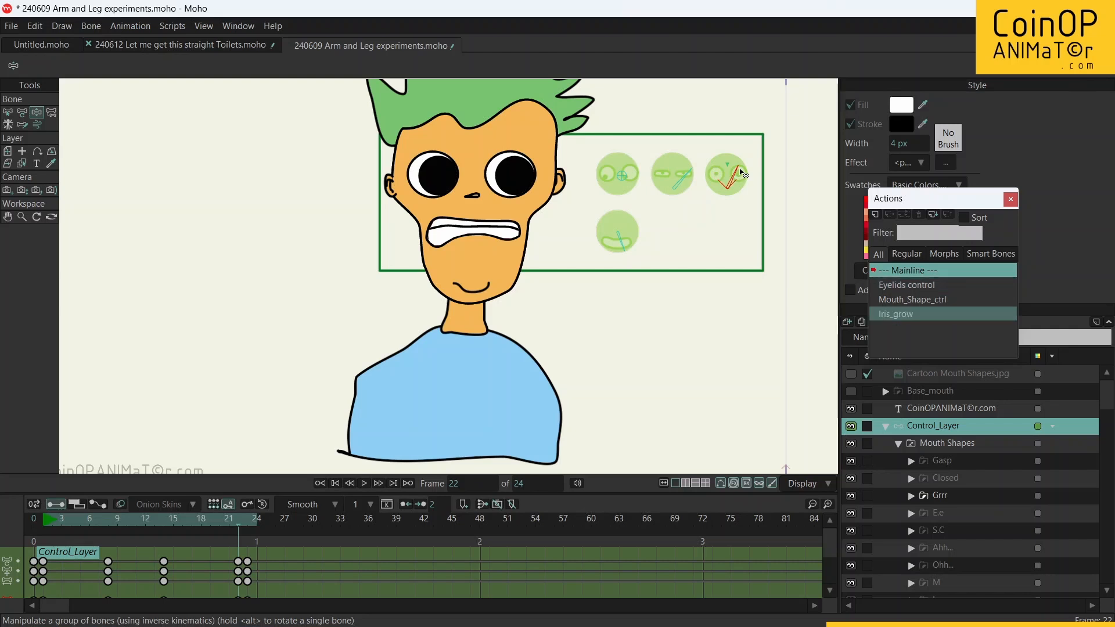
mouse_move(629, 234)
left_mouse_down()
mouse_move(618, 232)
mouse_move(627, 239)
left_mouse_up()
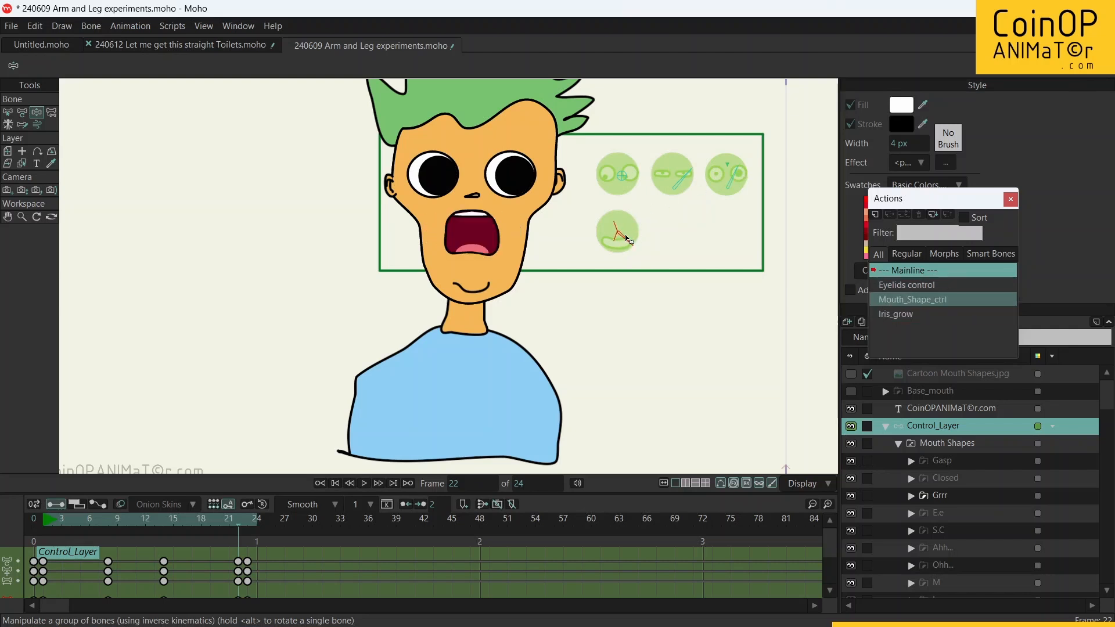
left_click(620, 177)
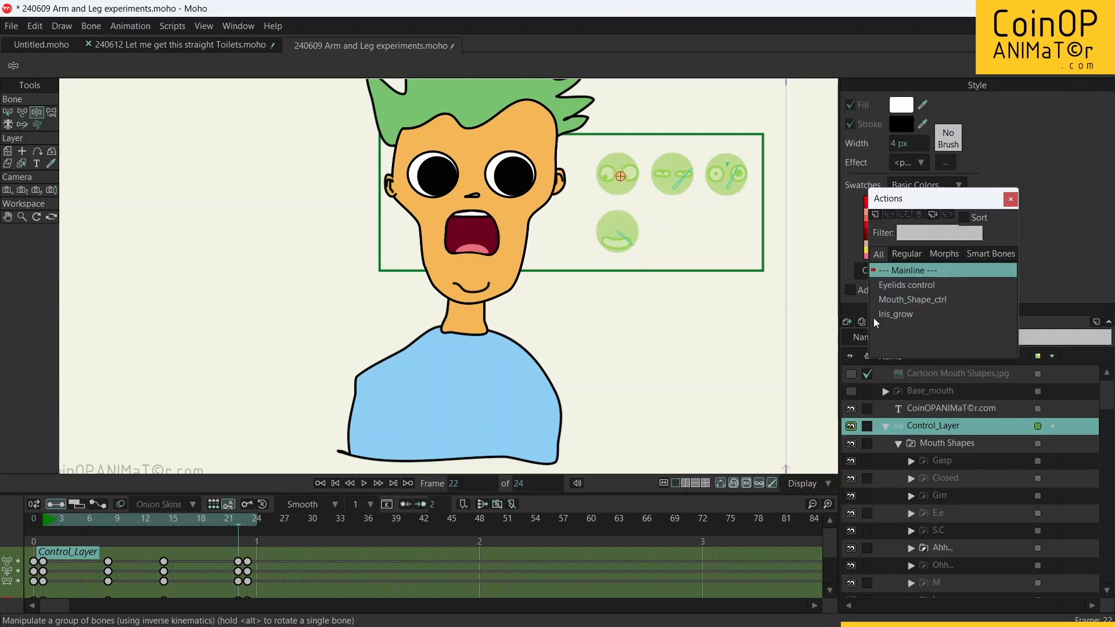
Step: Open the Switch Selection window for the Mouth Shapes layer and try keying a mouth shape directly at frame 22
left_click(232, 27)
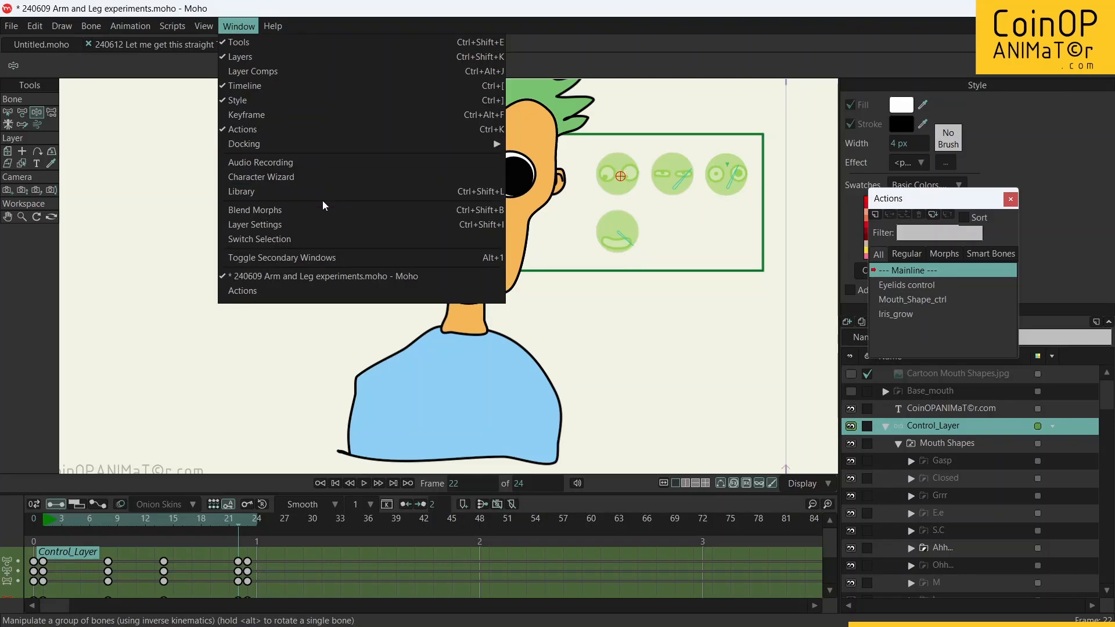
left_click(318, 240)
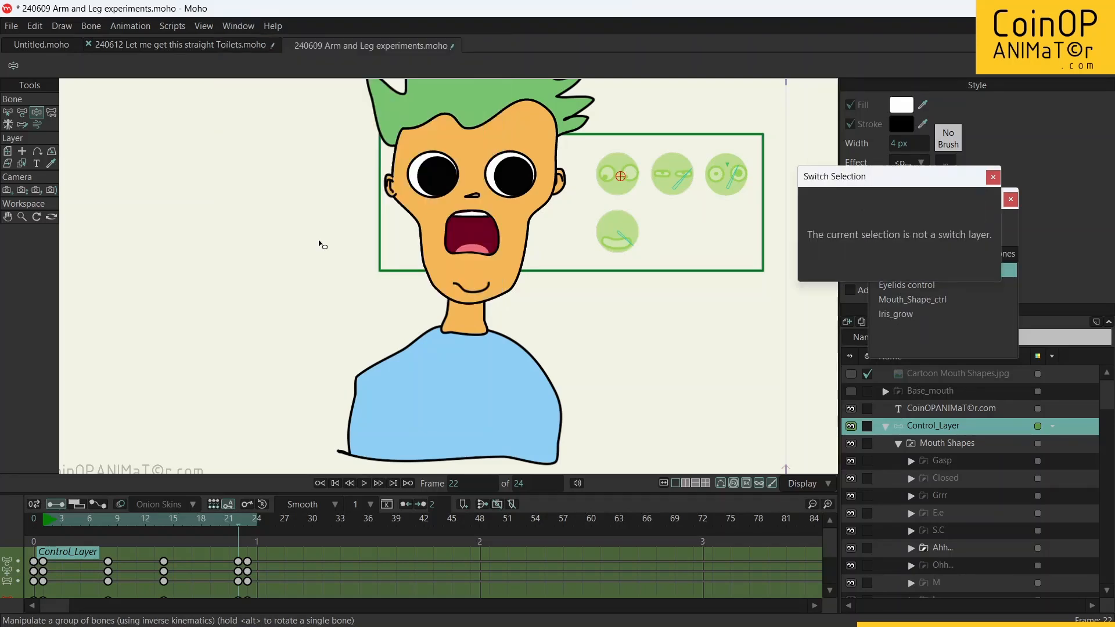
left_click(938, 444)
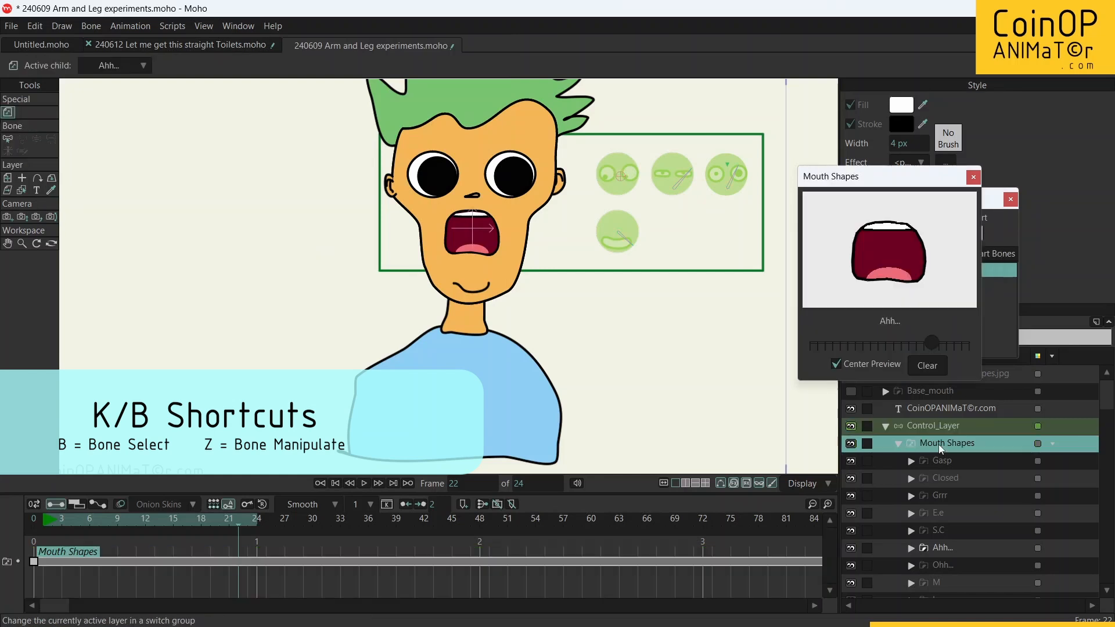
left_click_drag(834, 349, 841, 349)
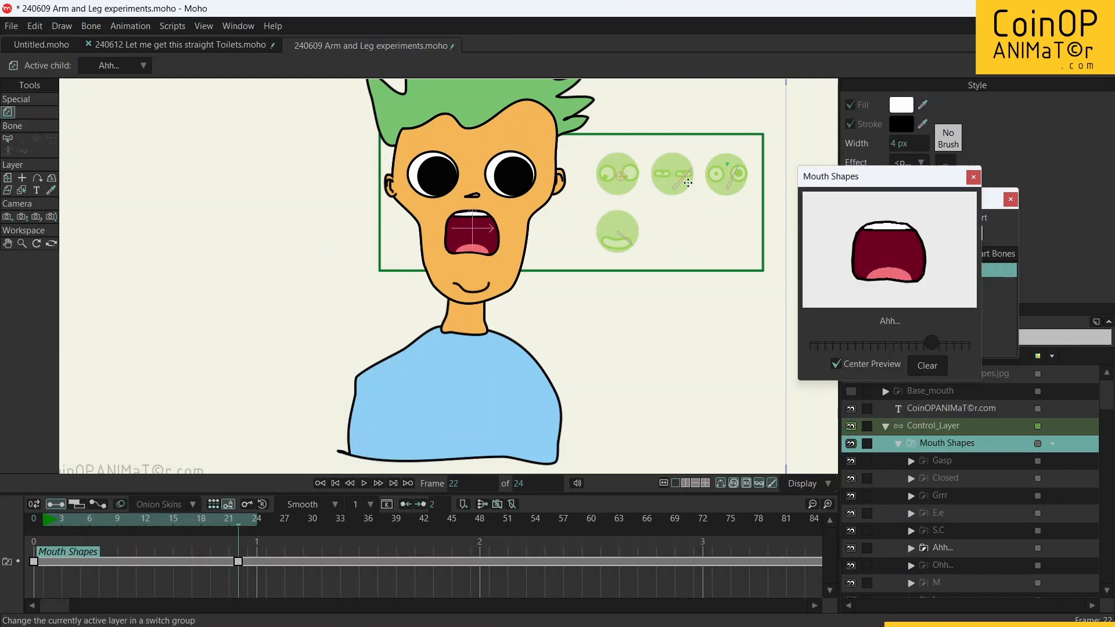
Step: Try switching back to Control_Layer to narrow the eyelids with the Eyelids control bone, and reselect the Mouth Shapes layer
left_click(926, 427)
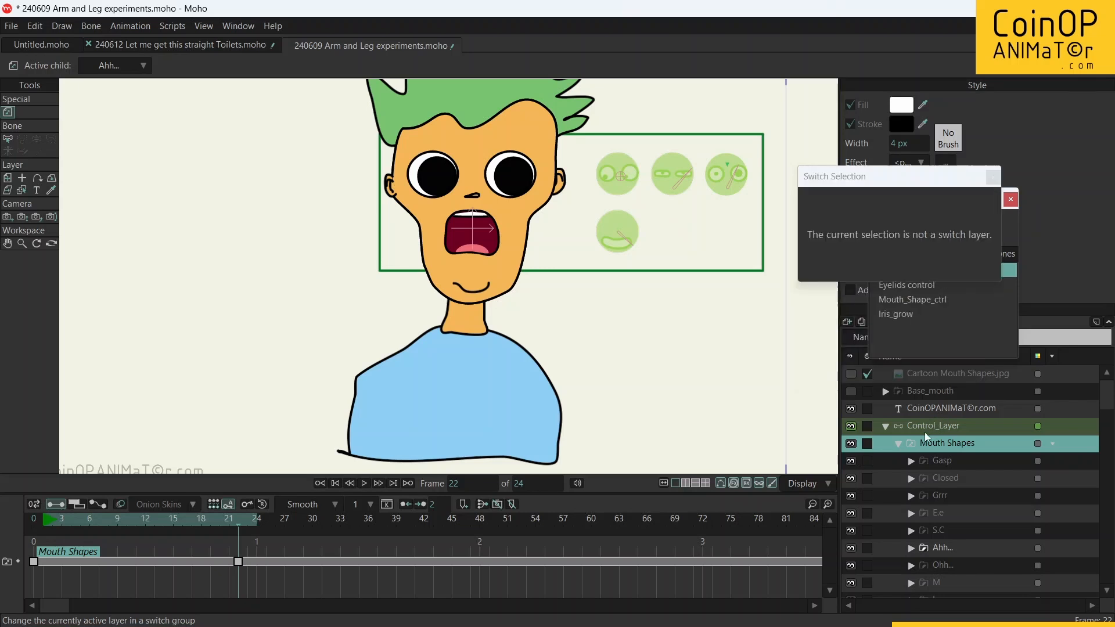
mouse_move(690, 182)
left_mouse_down()
mouse_move(671, 185)
mouse_move(673, 195)
left_mouse_up()
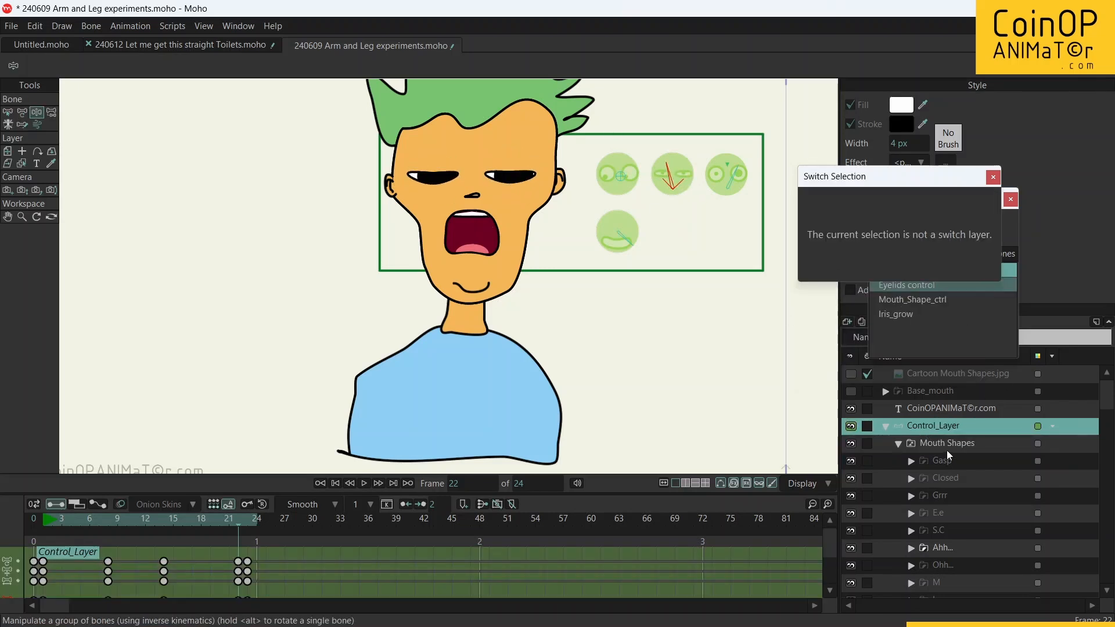
left_click(943, 443)
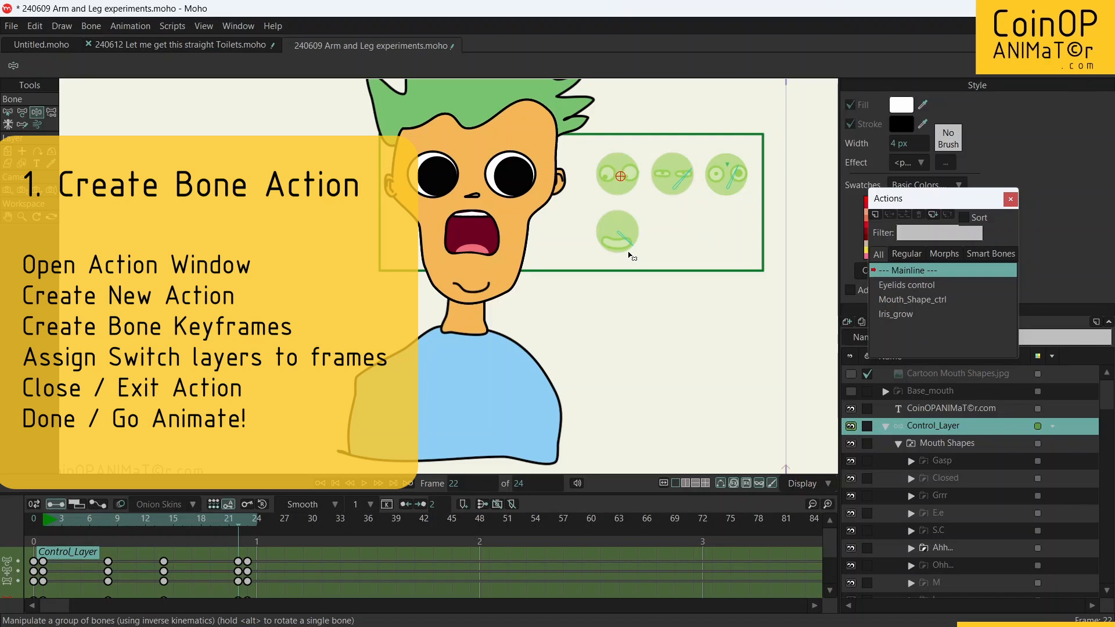
Step: Select the Mouth_Shape_ctrl bone and return the timeline to frame 0
key("b")
left_click(622, 237)
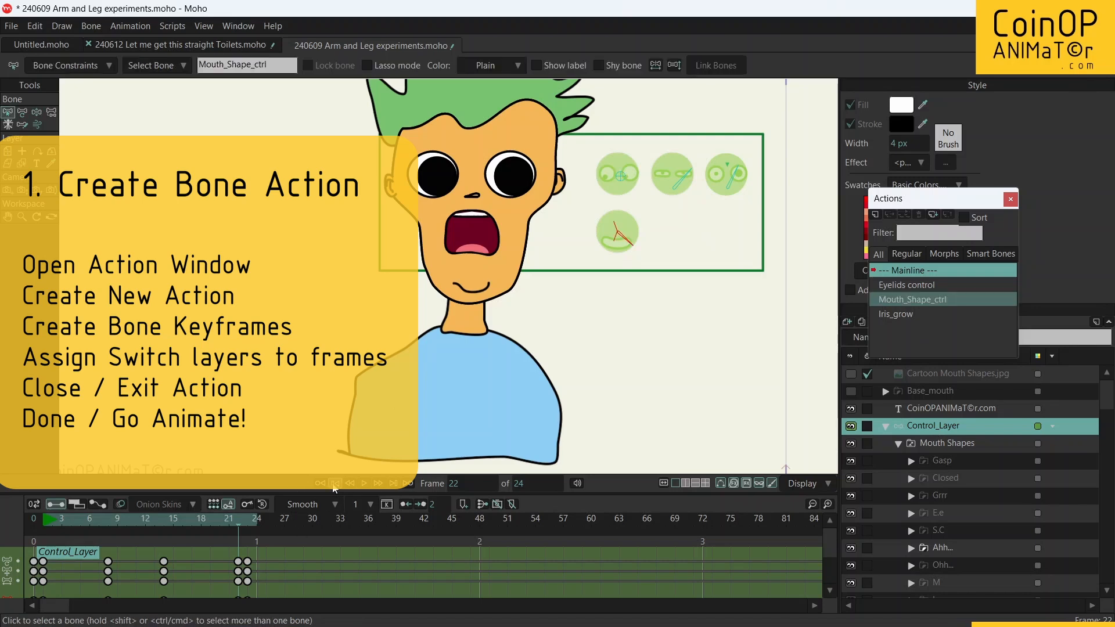
left_click(332, 484)
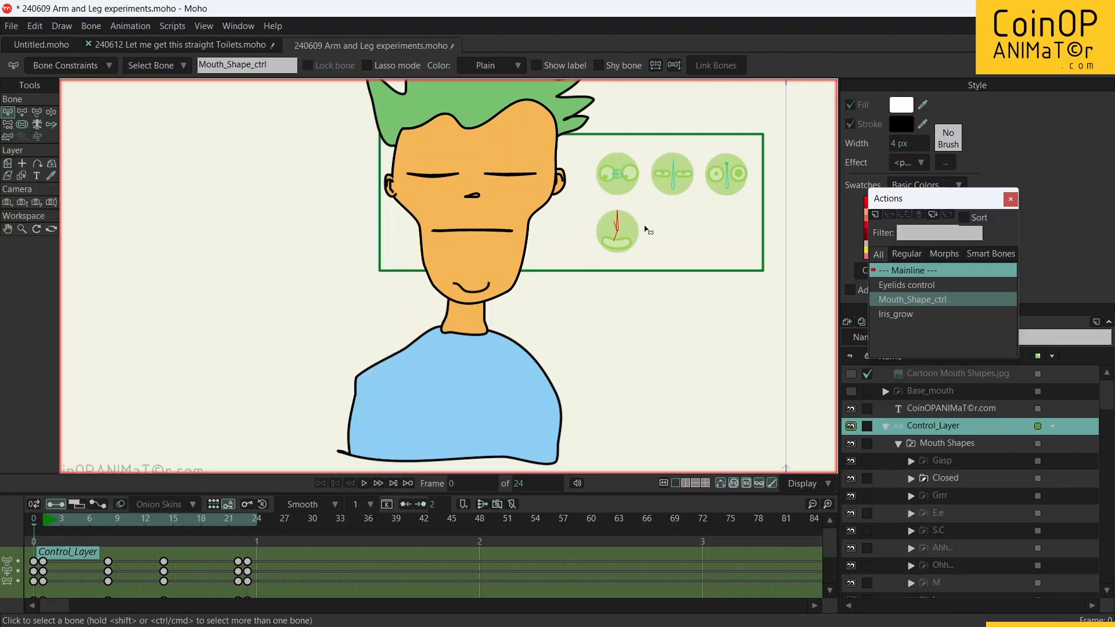
Step: Compare the Eyelids control and Mouth_Shape_ctrl bones with their actions, and open the Mouth_Shape_ctrl action with the Mouth Shapes layer selected
left_click(914, 313)
left_click(915, 299)
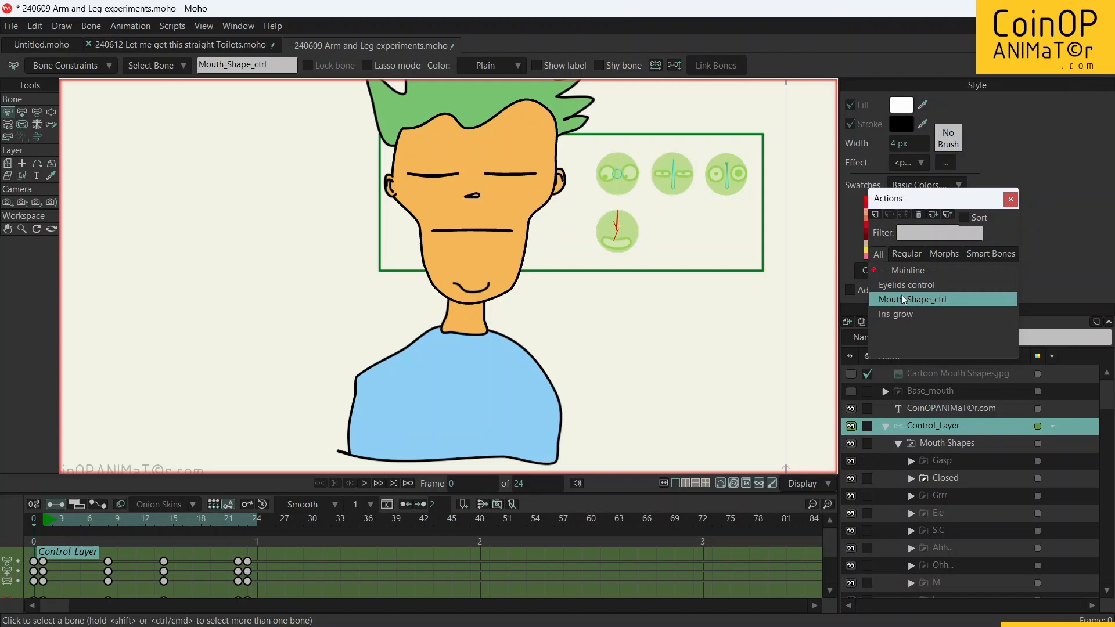
left_click(676, 173)
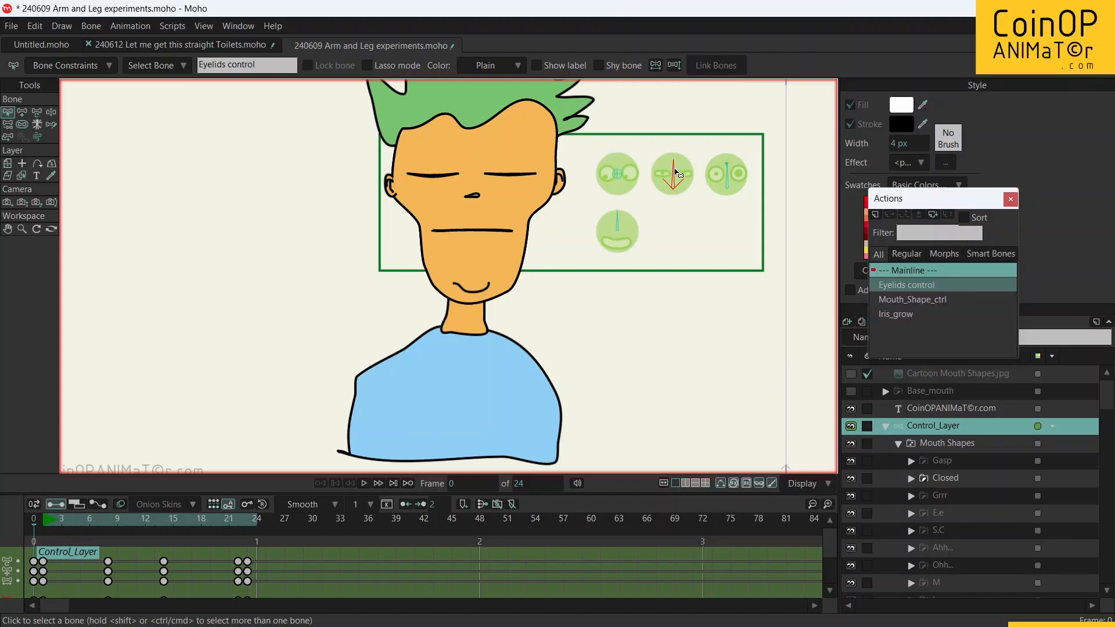
left_click(619, 224)
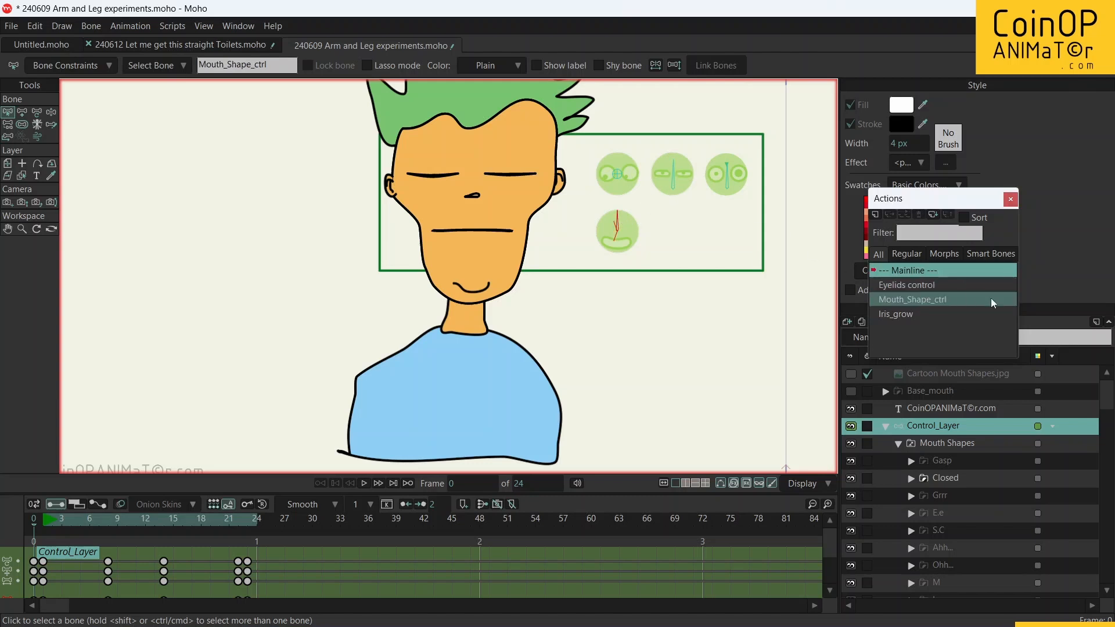
double_click(922, 302)
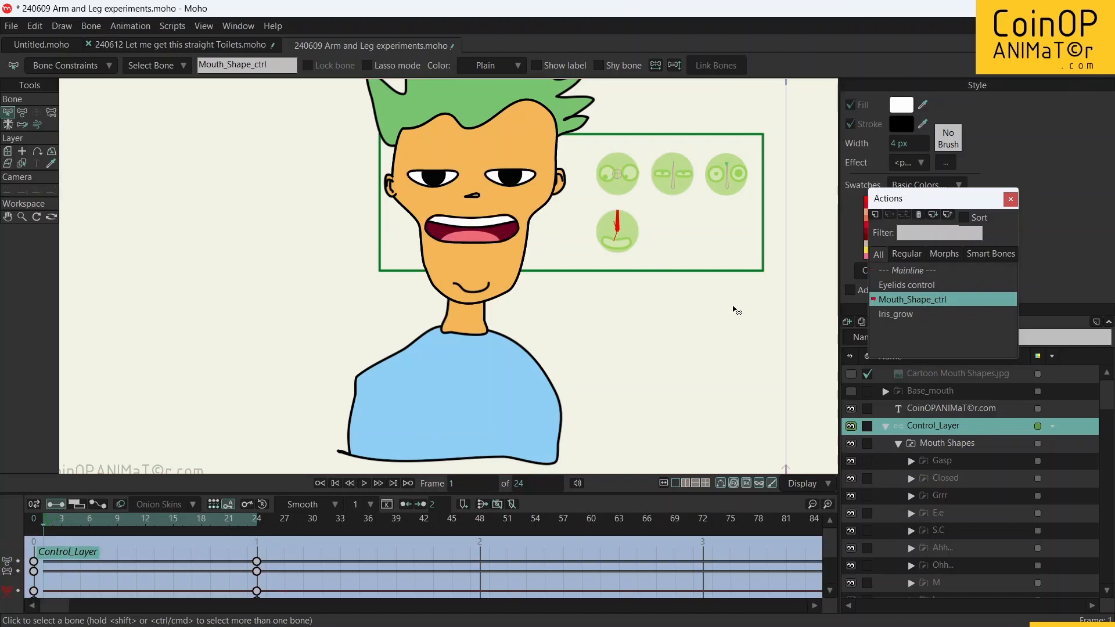
left_click(953, 442)
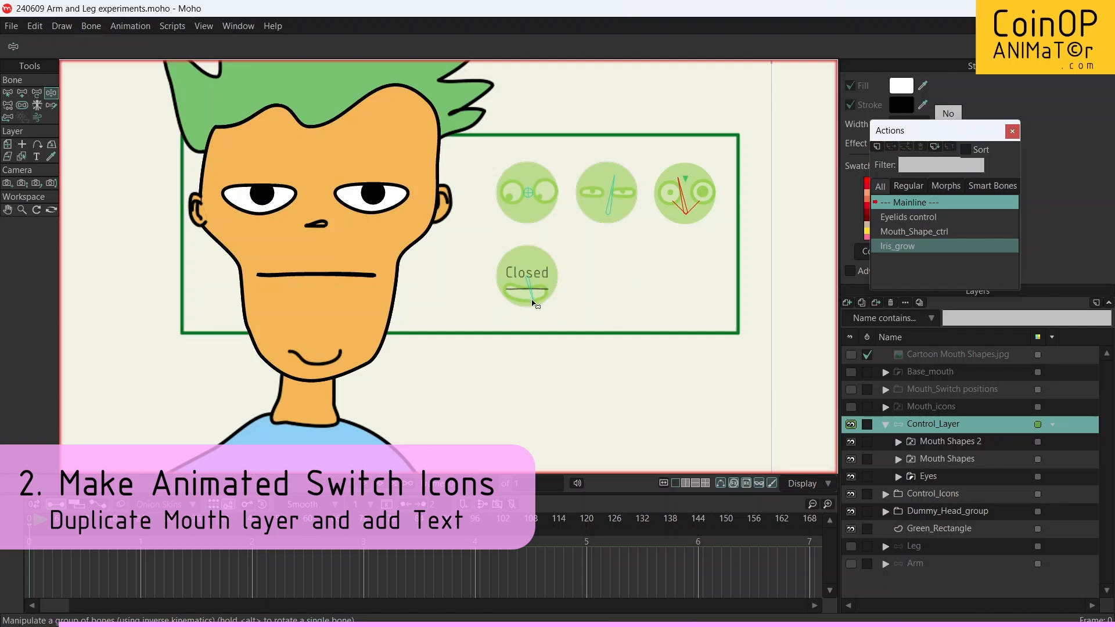
Step: Rotate the Mouth_Shape_ctrl bone to test the text-labelled mouth icon, and select the Mouth Shapes layer
left_click_drag(530, 291, 550, 276)
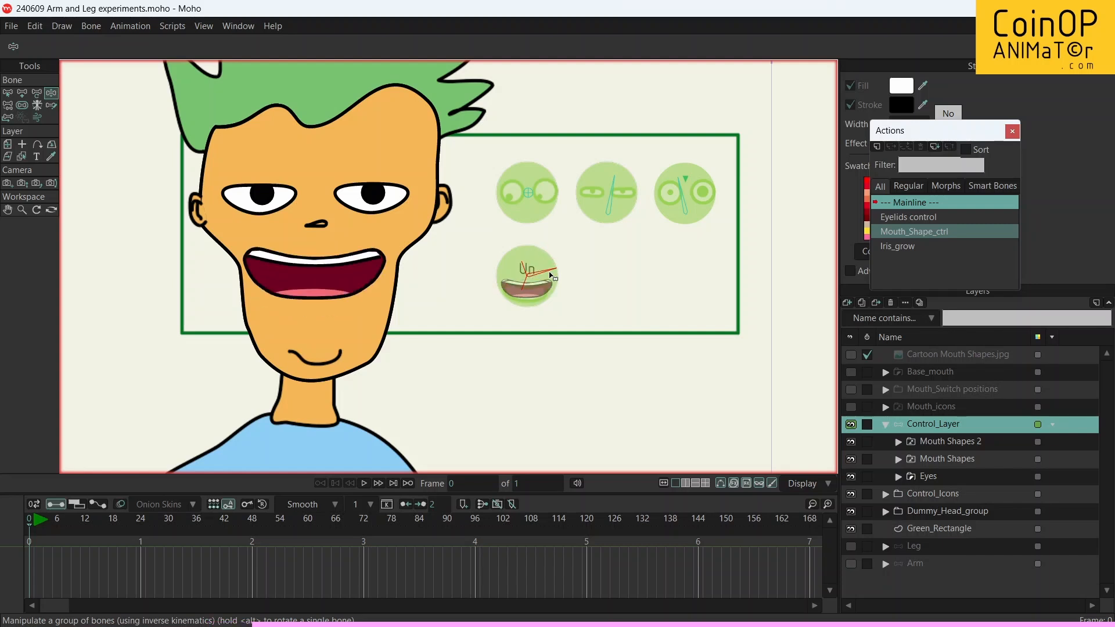
left_click(948, 457)
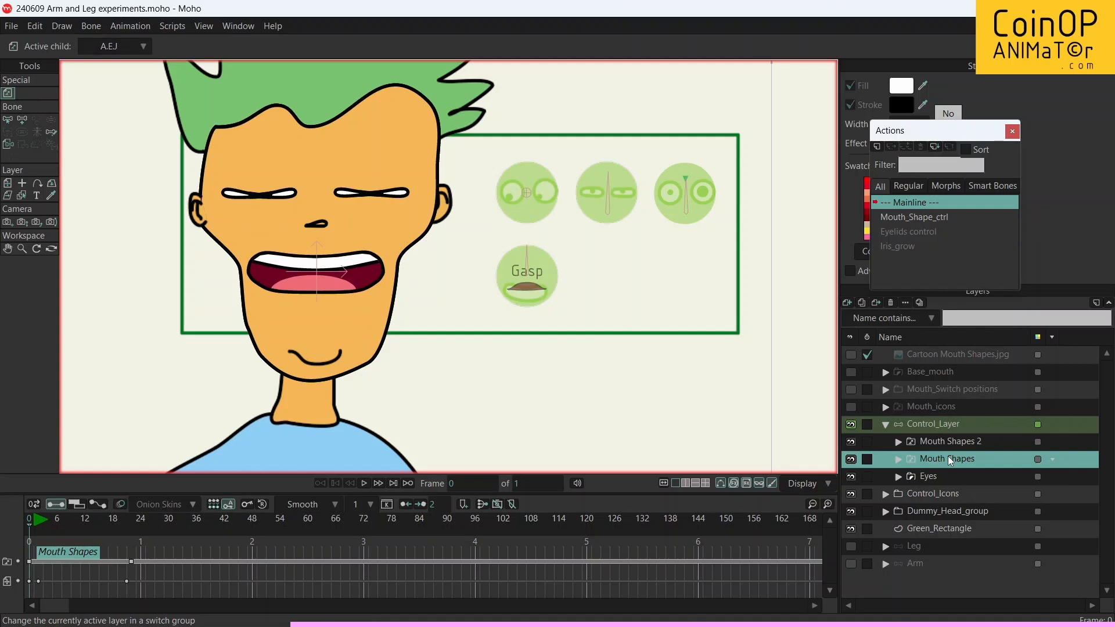
Step: Examine the layers inside the Gasp and Closed sub-folders of Mouth Shapes 2, including their text labels, and collapse the group again
left_click(898, 443)
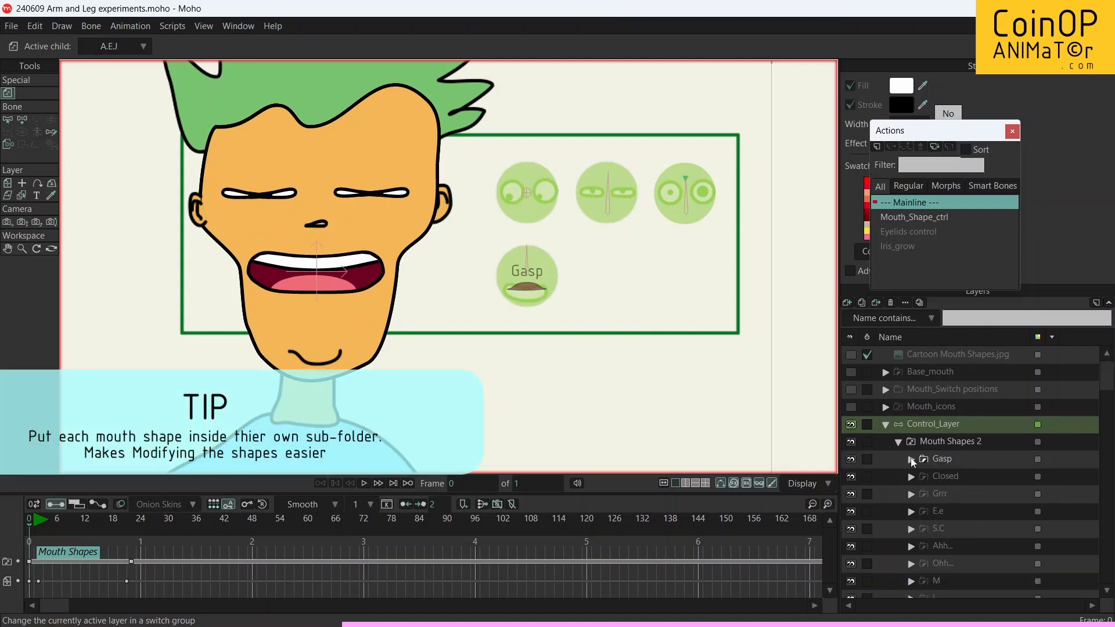
left_click(911, 459)
left_click(956, 476)
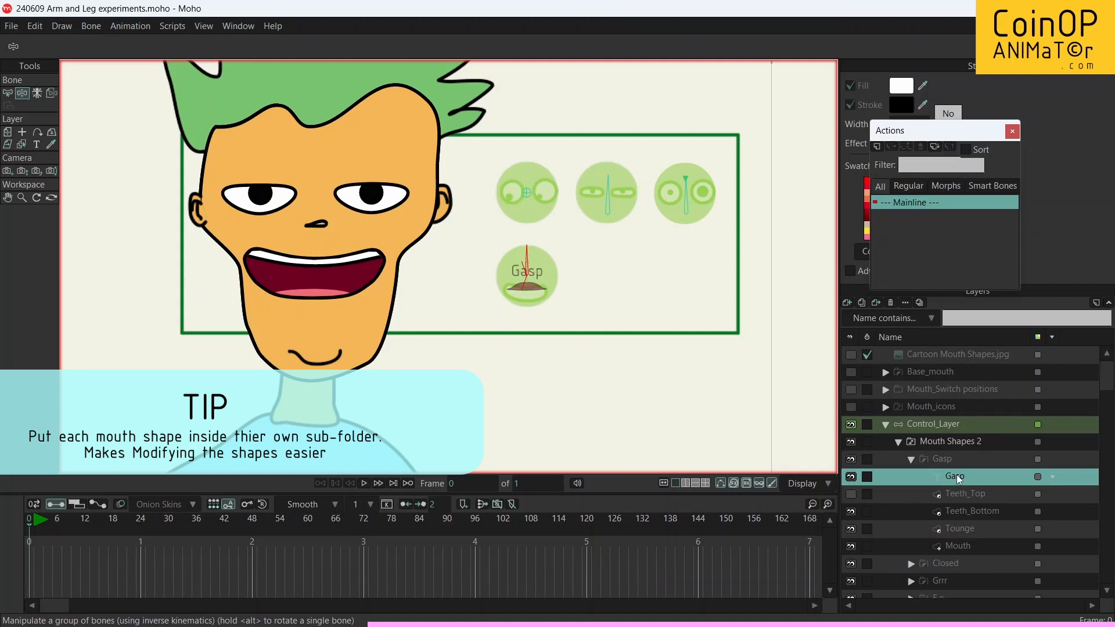
left_click(910, 460)
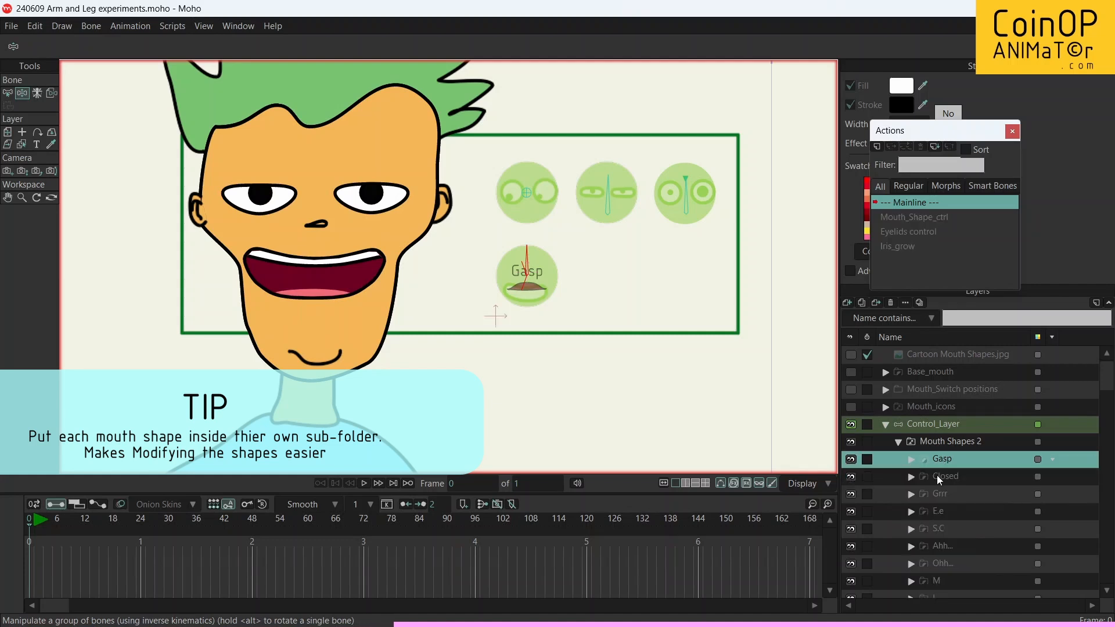
left_click(935, 474)
left_click(909, 476)
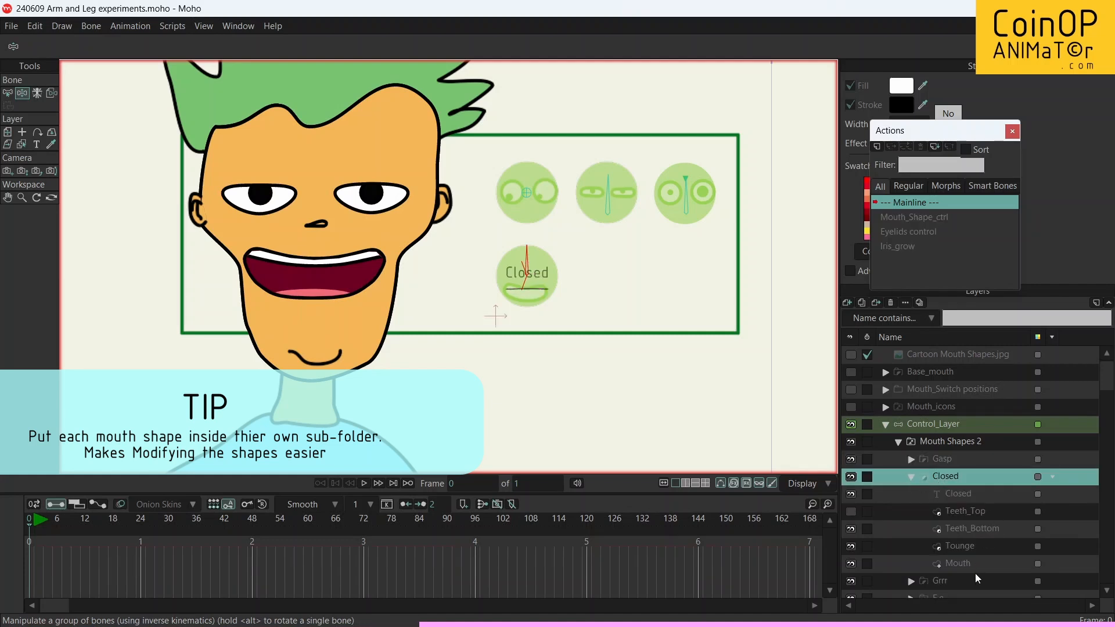
left_click(910, 476)
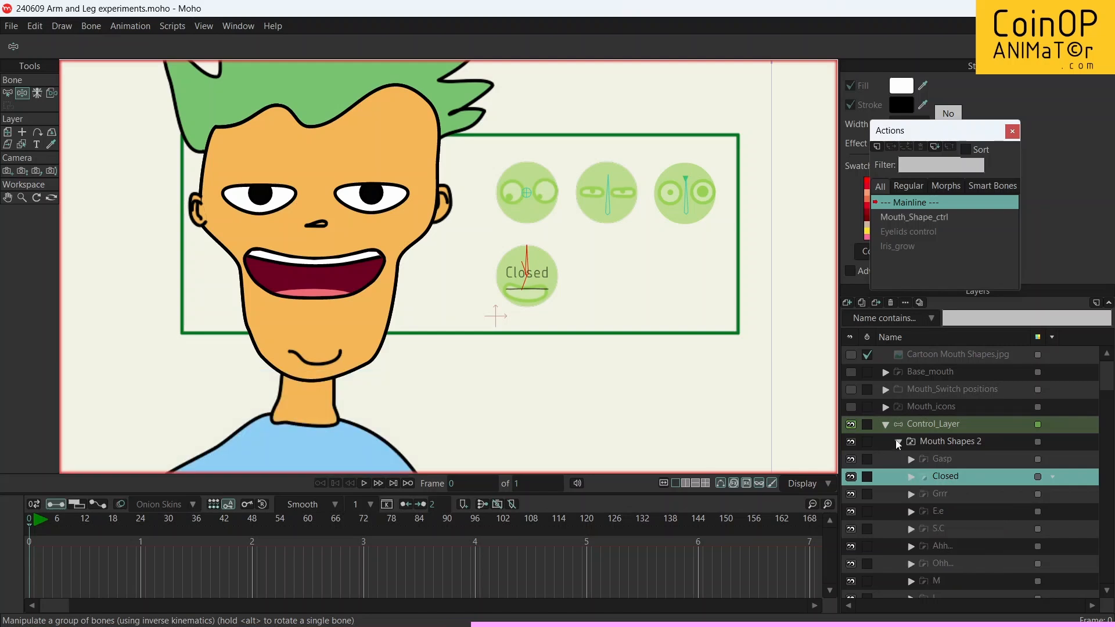
left_click(894, 442)
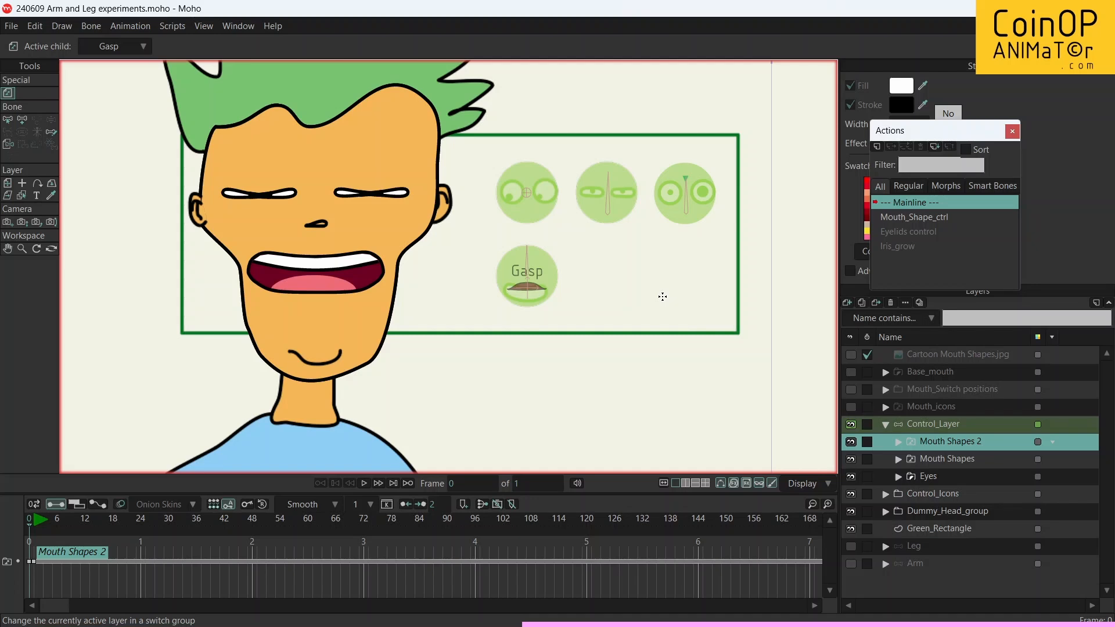
Step: Select the Control_Layer and rotate the Mouth_Shape_ctrl bone back and forth to test the labelled mouth icon
scroll(541, 247, "down", 3)
scroll(540, 247, "up", 5)
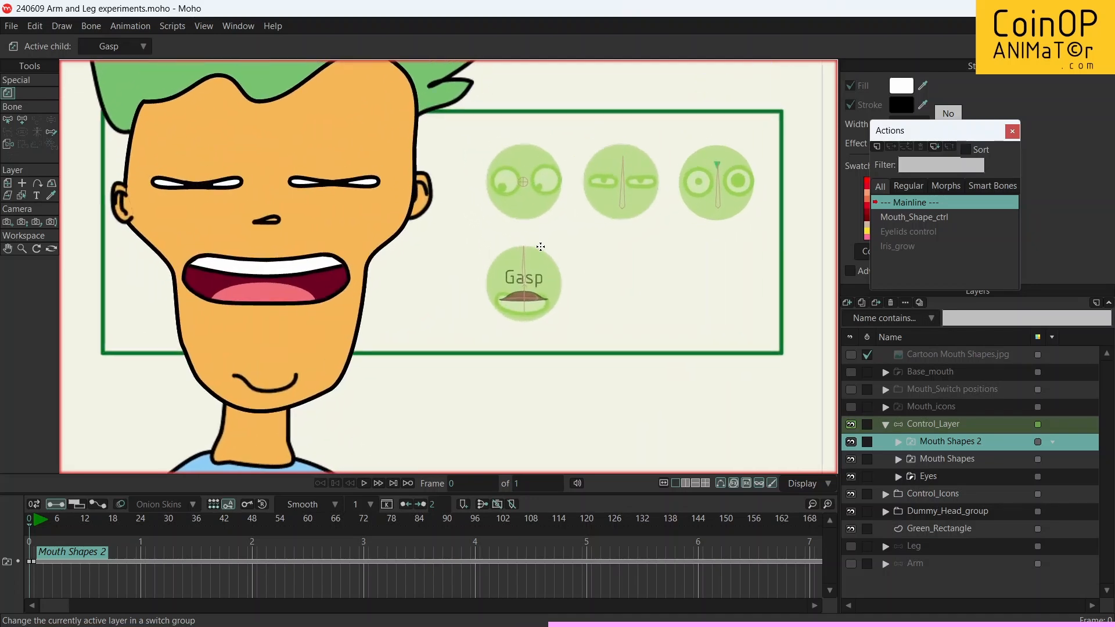
left_click(909, 422)
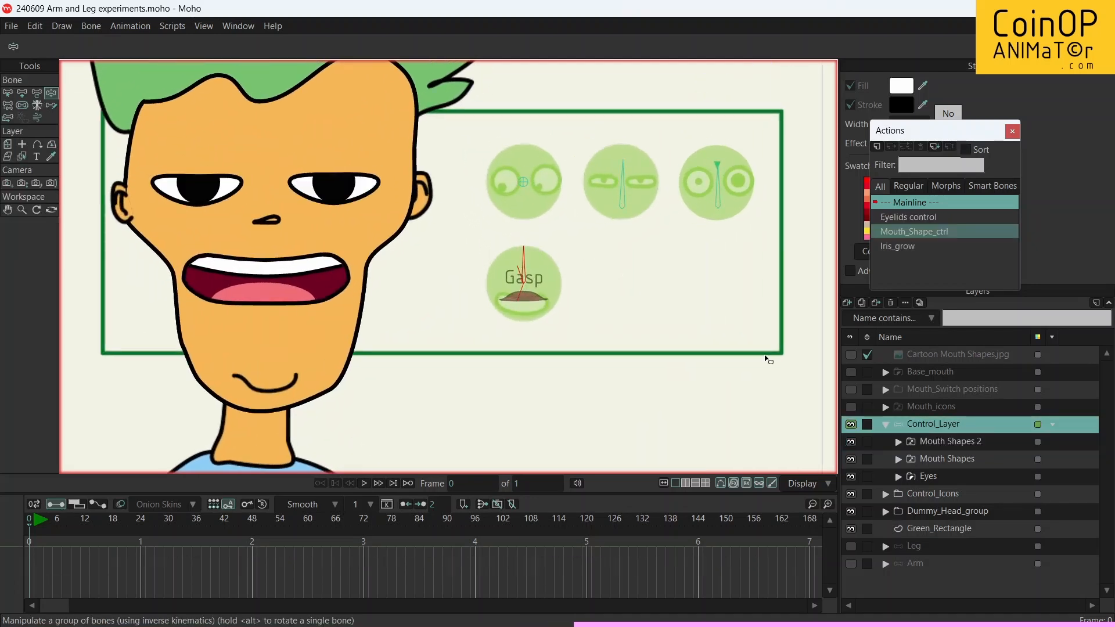
left_click_drag(525, 251, 538, 259)
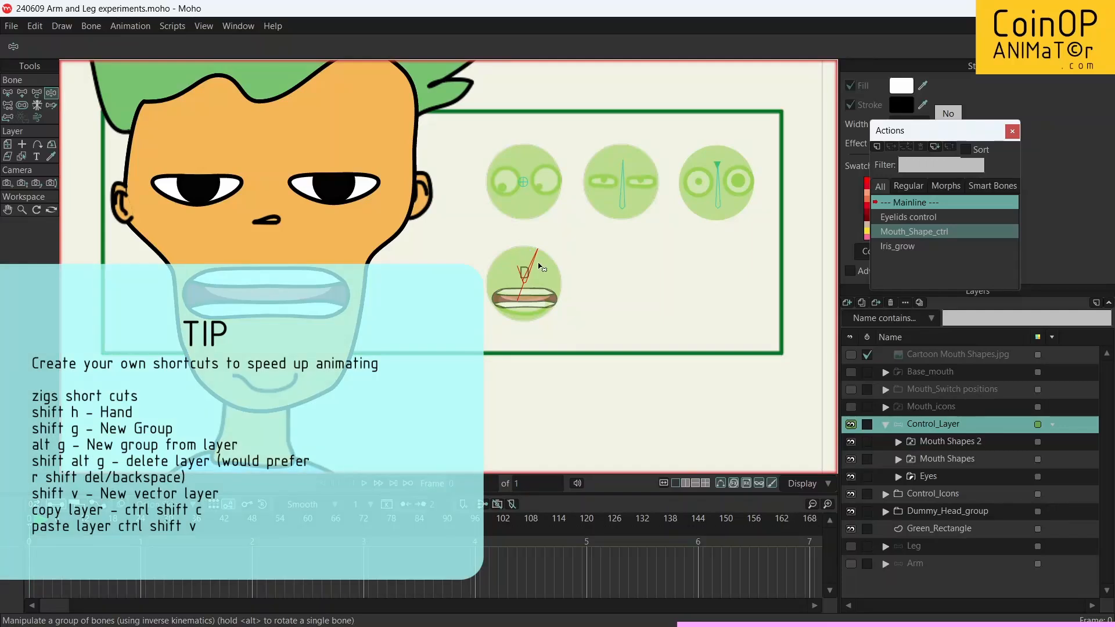
left_click_drag(532, 255, 523, 254)
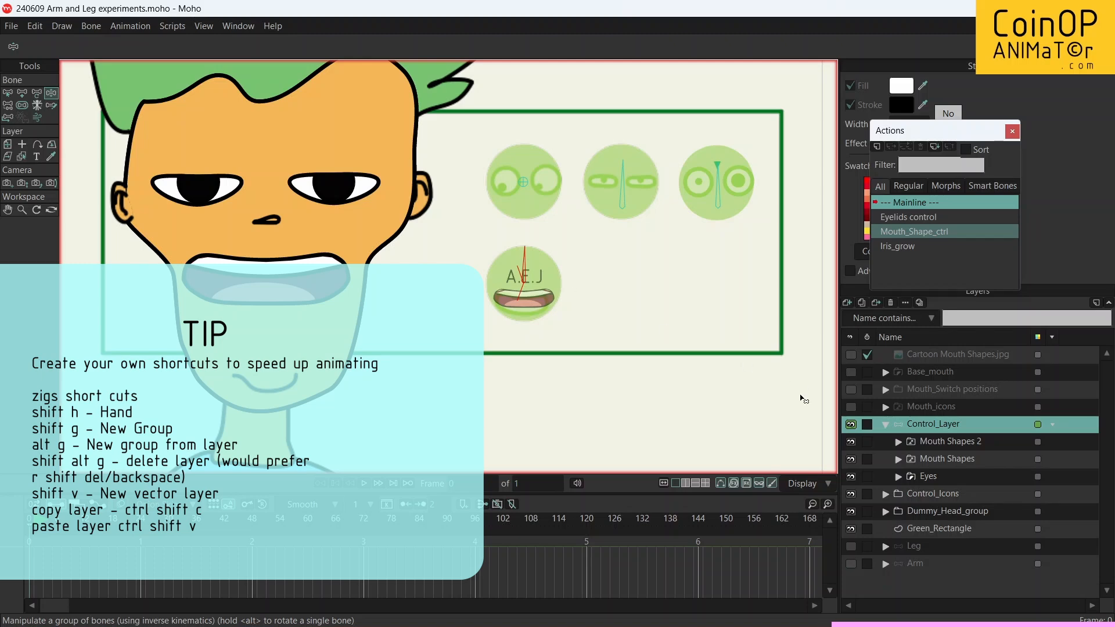
Step: Toggle the visibility of the Control_Icons and Mouth Shapes 2 layers to compare the icon backgrounds with the labelled mouth, leaving both shown
left_click(851, 494)
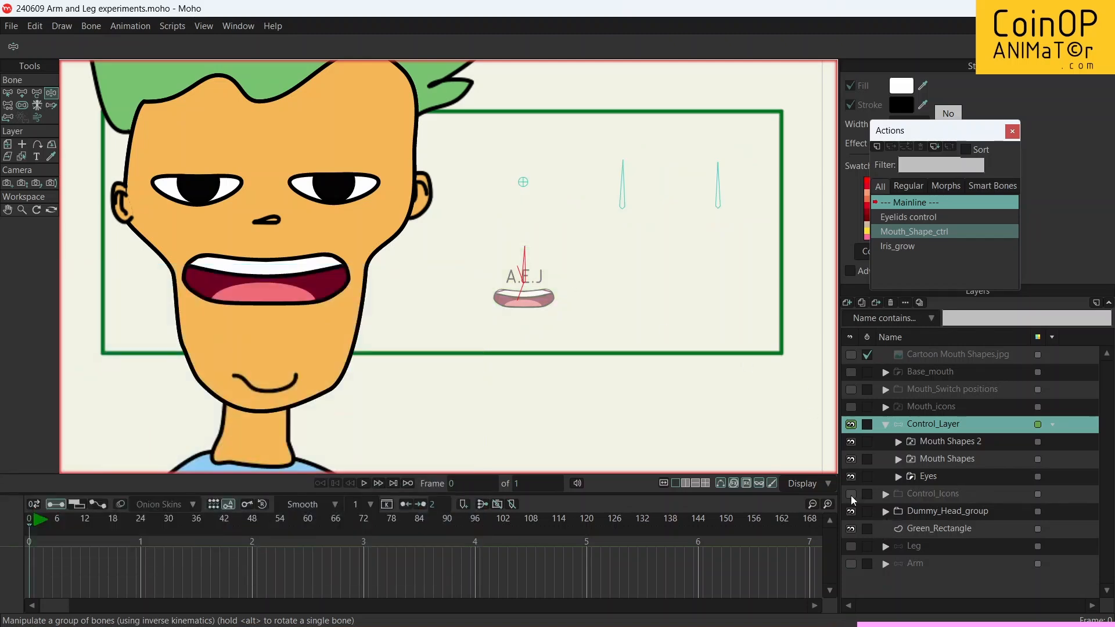
left_click(851, 494)
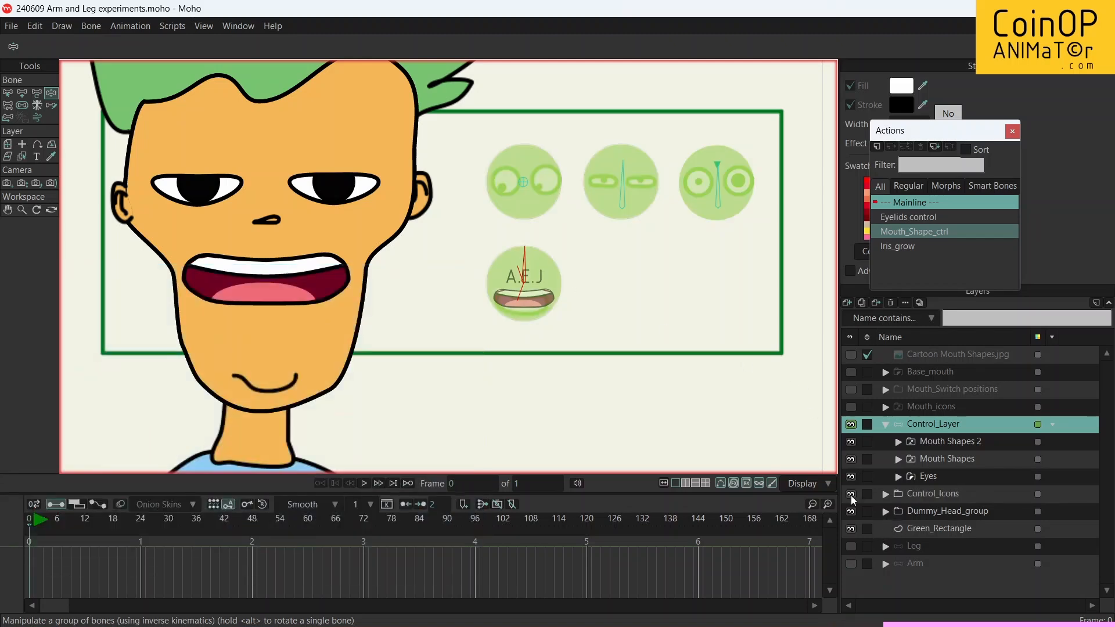
left_click(851, 494)
left_click(851, 495)
left_click(851, 495)
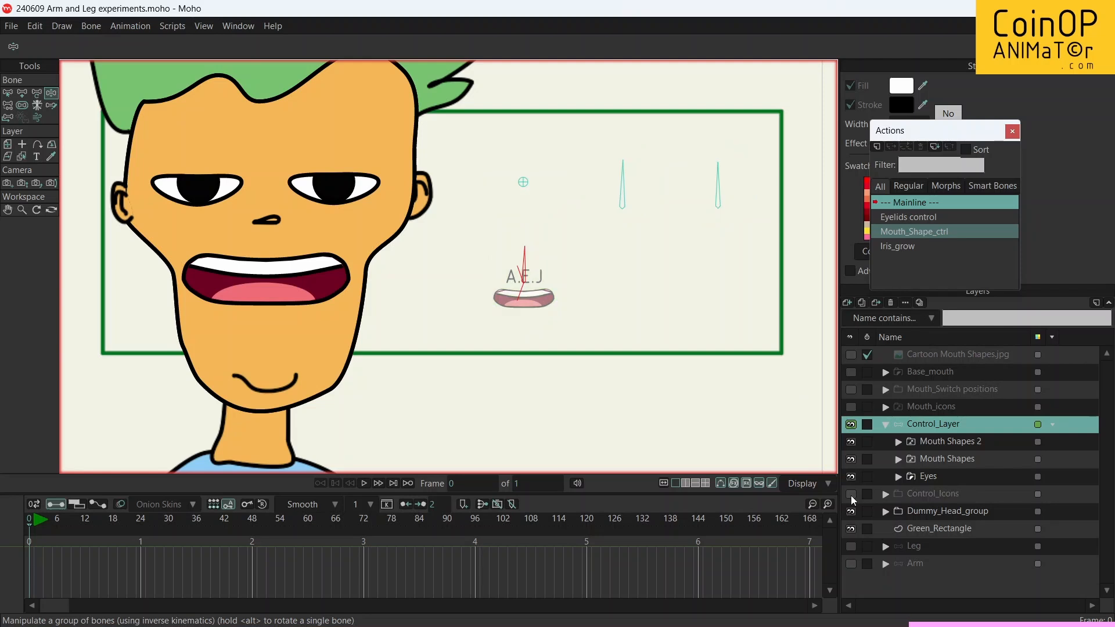
left_click(850, 442)
left_click(851, 441)
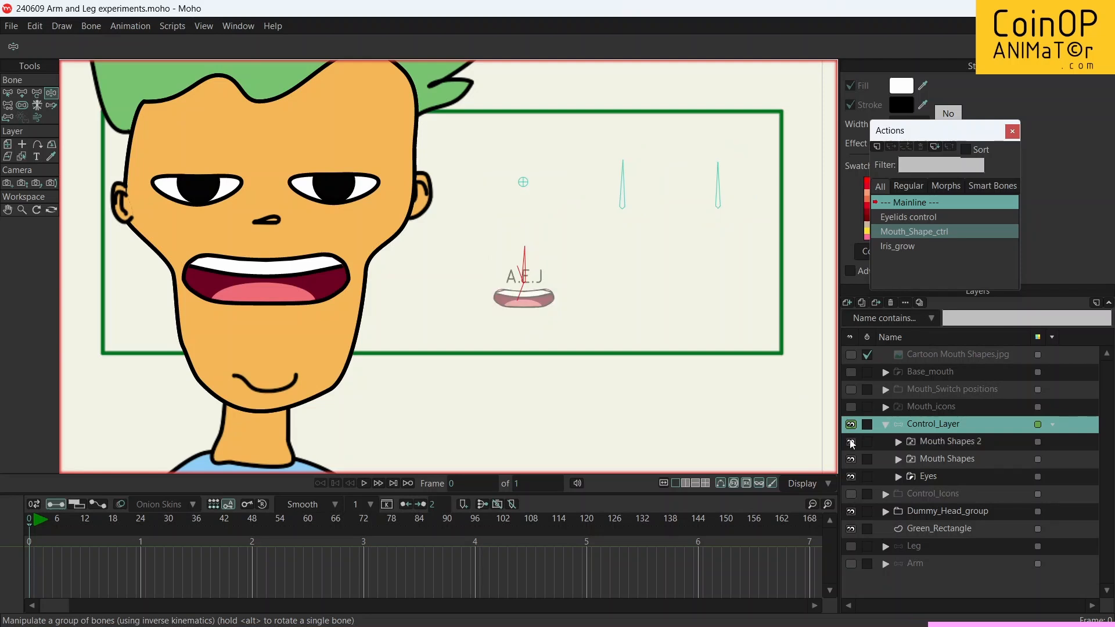
left_click(851, 494)
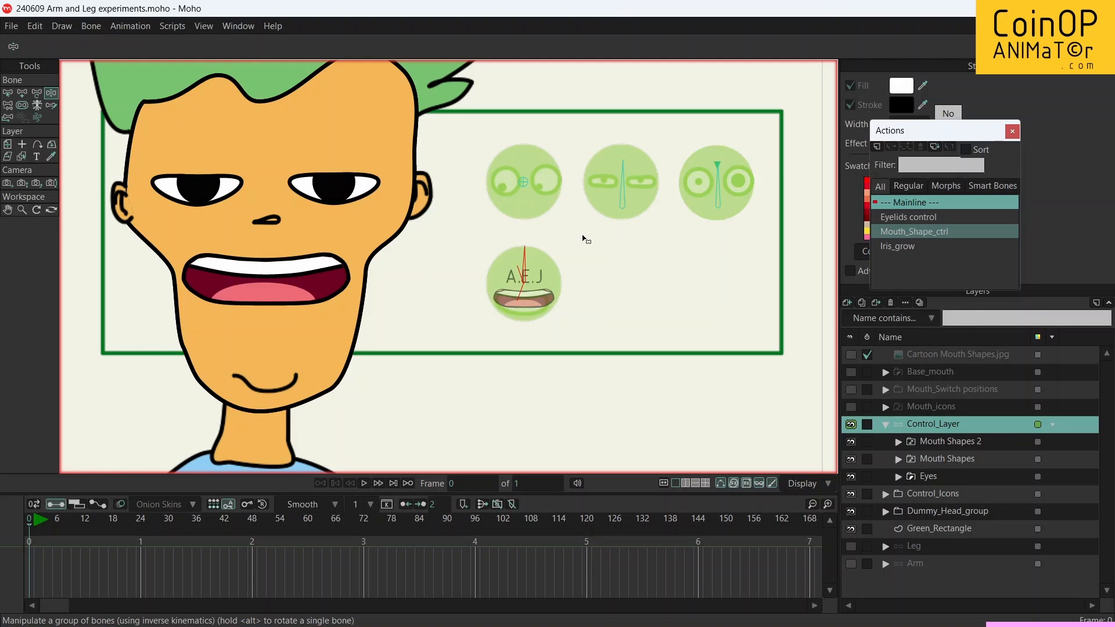
Step: Rotate the Mouth_Shape_ctrl and Eyelids control bones to test the mouth shapes and eyelids on the face
left_click_drag(525, 253, 554, 266)
left_click_drag(614, 184, 606, 185)
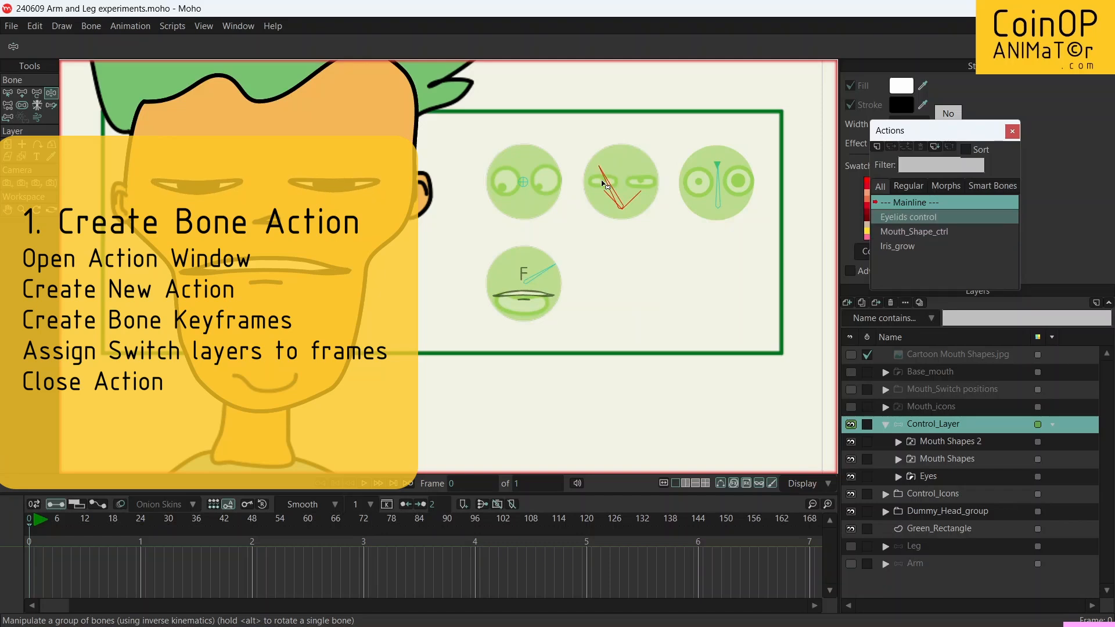
left_click_drag(548, 272, 531, 257)
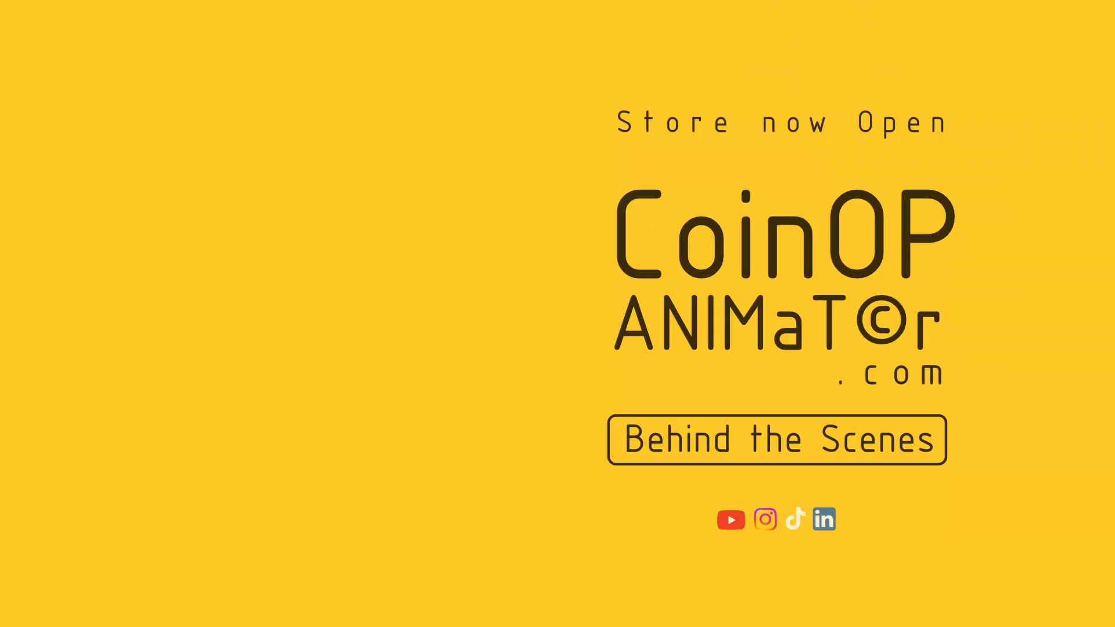